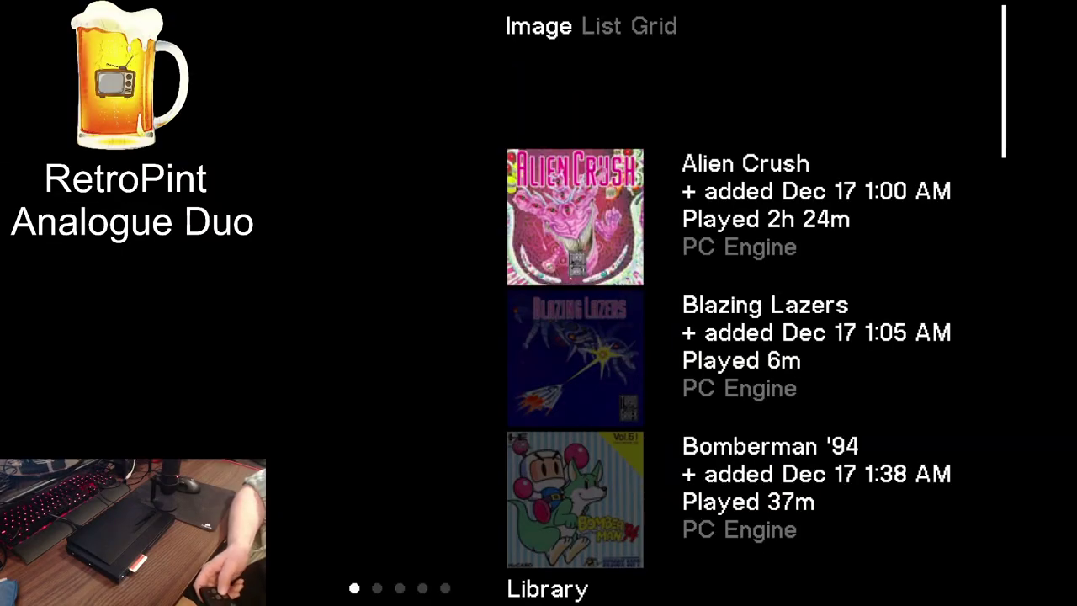
Scroll the Duo box-art library, then return to the main menu and open Legendary Axe
key("Down")
key("Down")
key("Down")
key("Up")
key("Up")
key("Up")
key("Up")
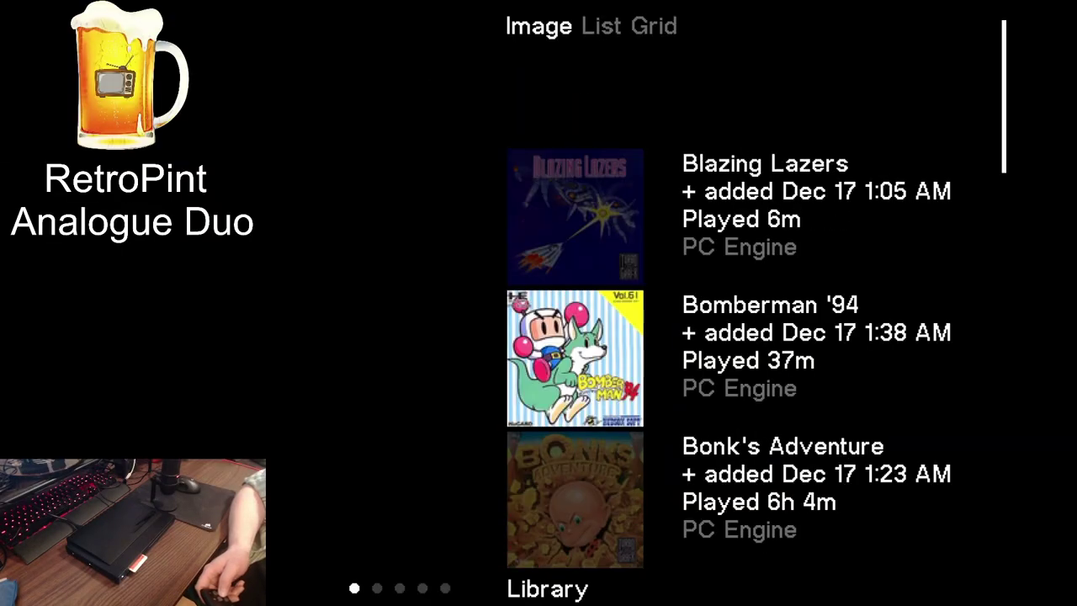
key("Escape")
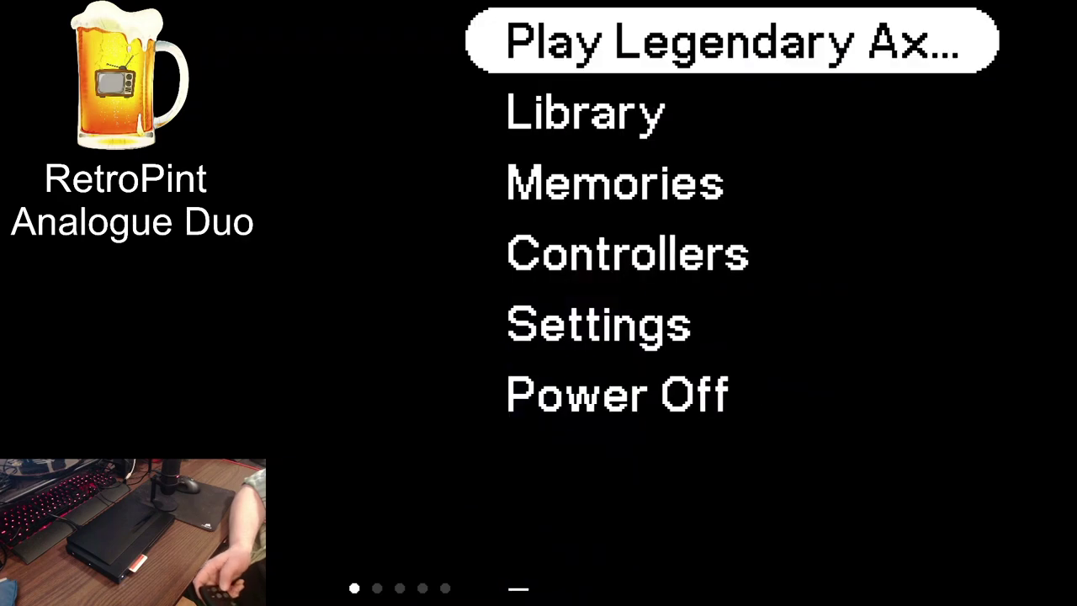
key("Return")
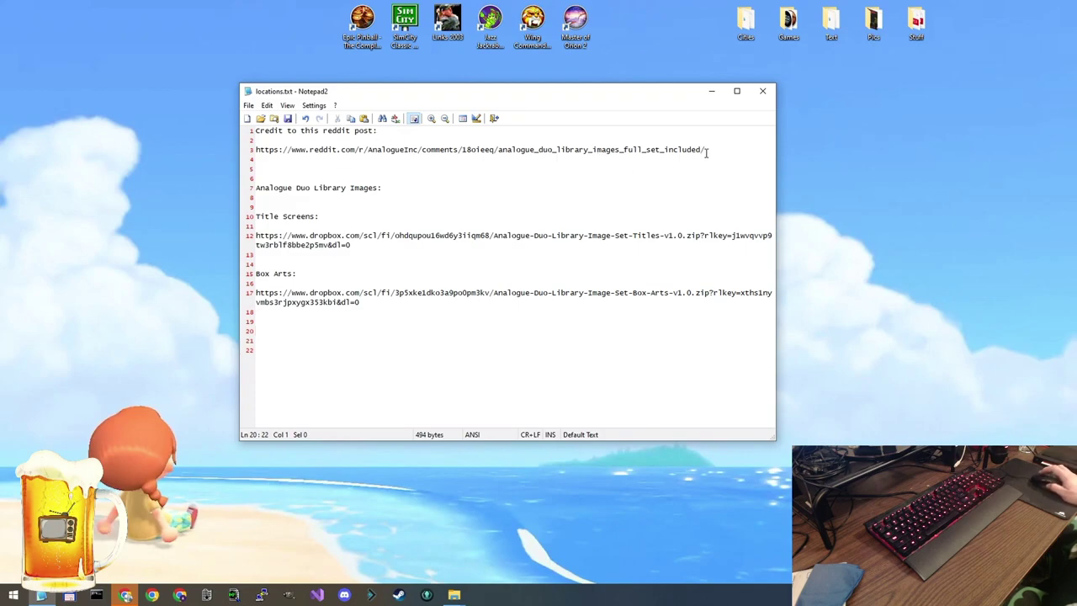
Select the reddit link, then select the Title Screens Dropbox link on line 12 of locations.txt
left_click_drag(714, 154, 256, 151)
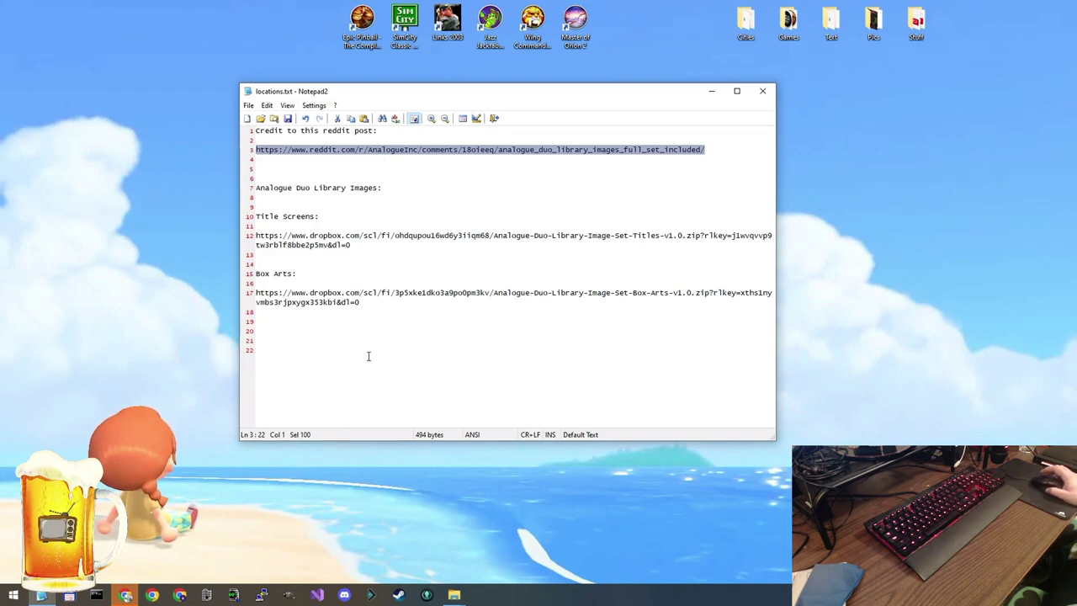
left_click(373, 330)
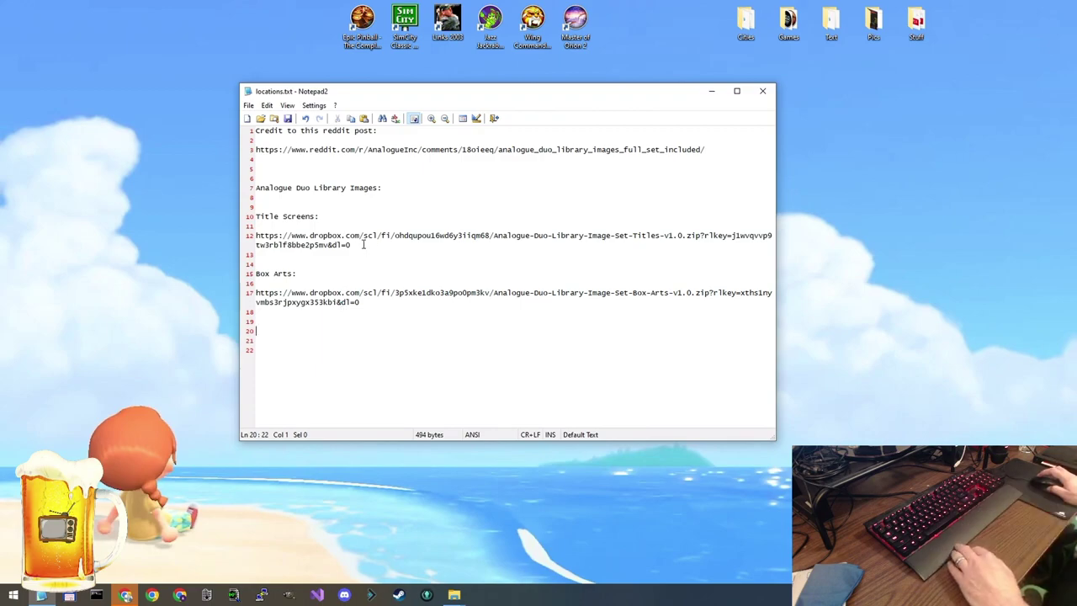
left_click_drag(368, 244, 224, 243)
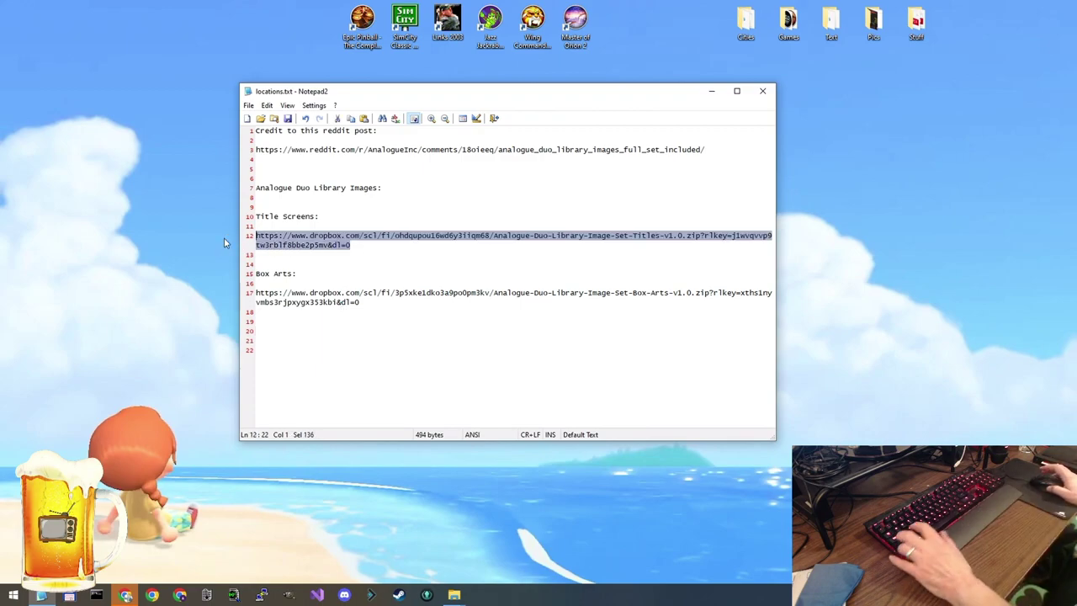
Load the Title Screens Dropbox link in a Chrome Incognito window and dismiss the prompts
left_click(125, 594)
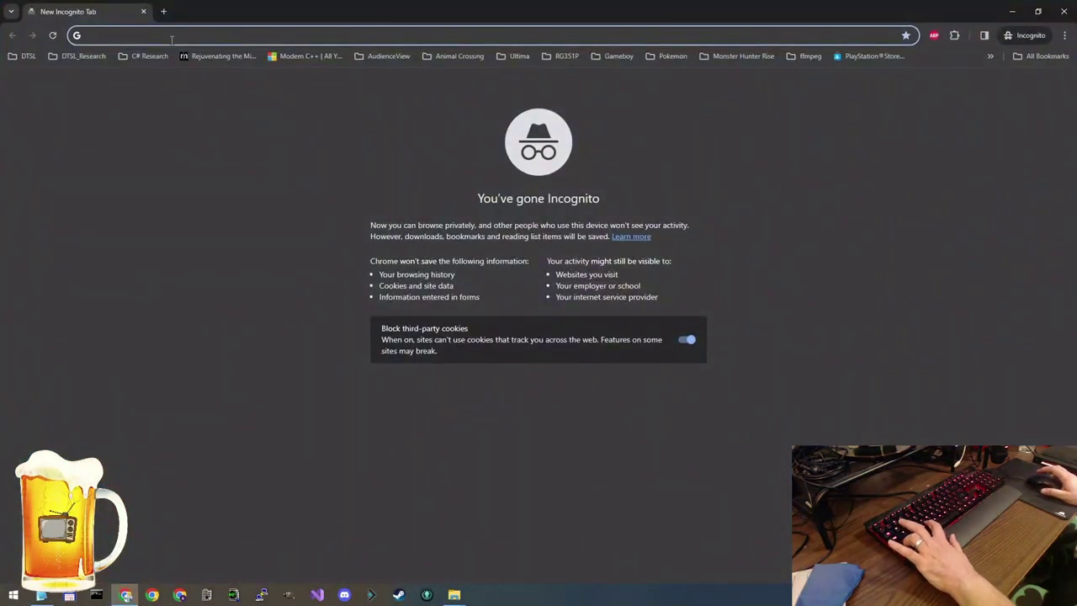
key("Return")
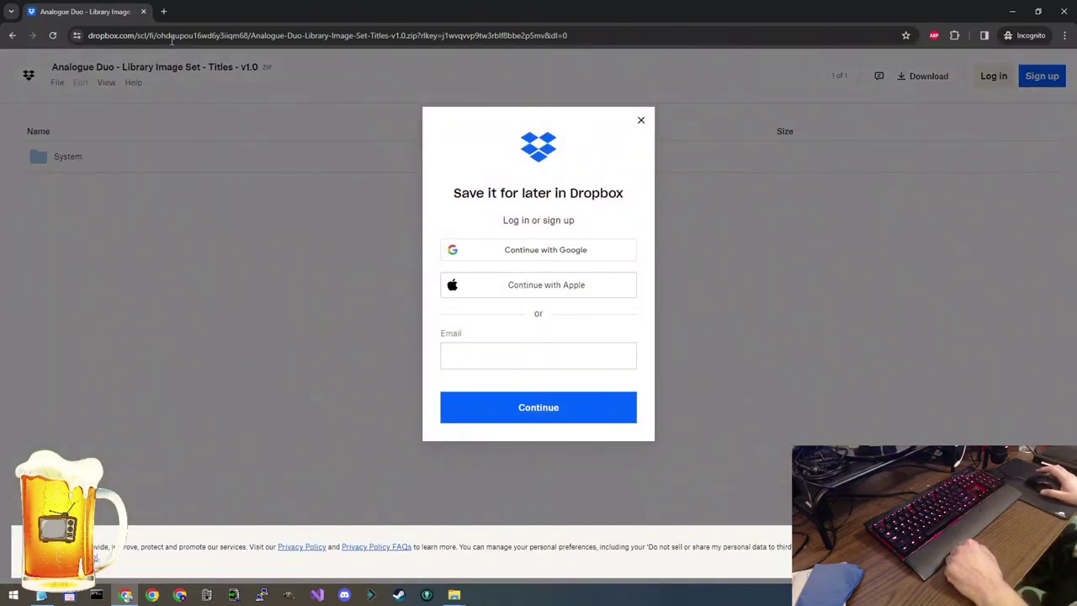
left_click(740, 547)
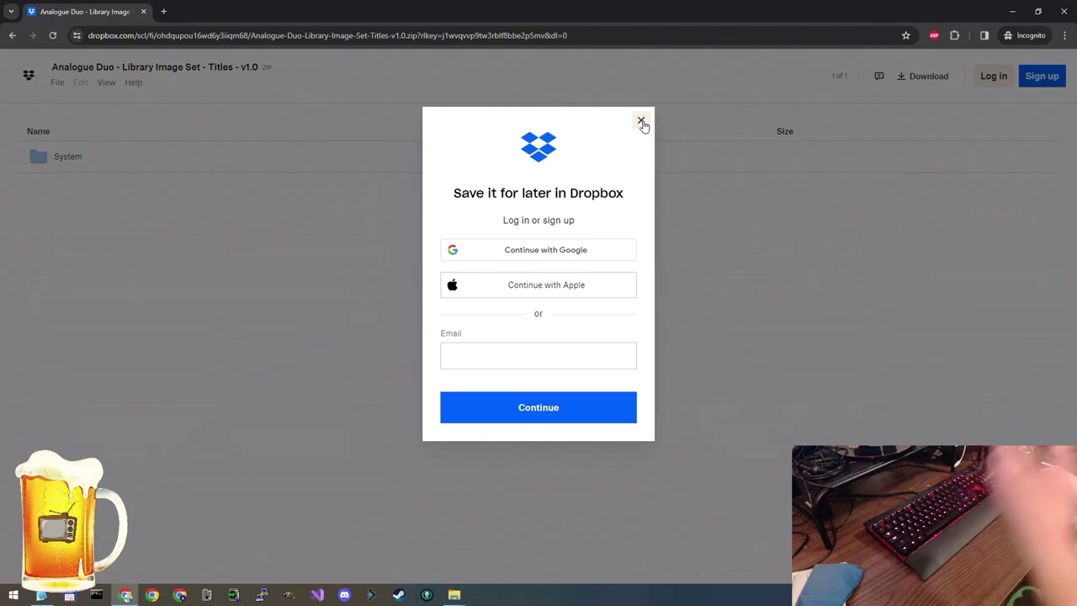
left_click(640, 122)
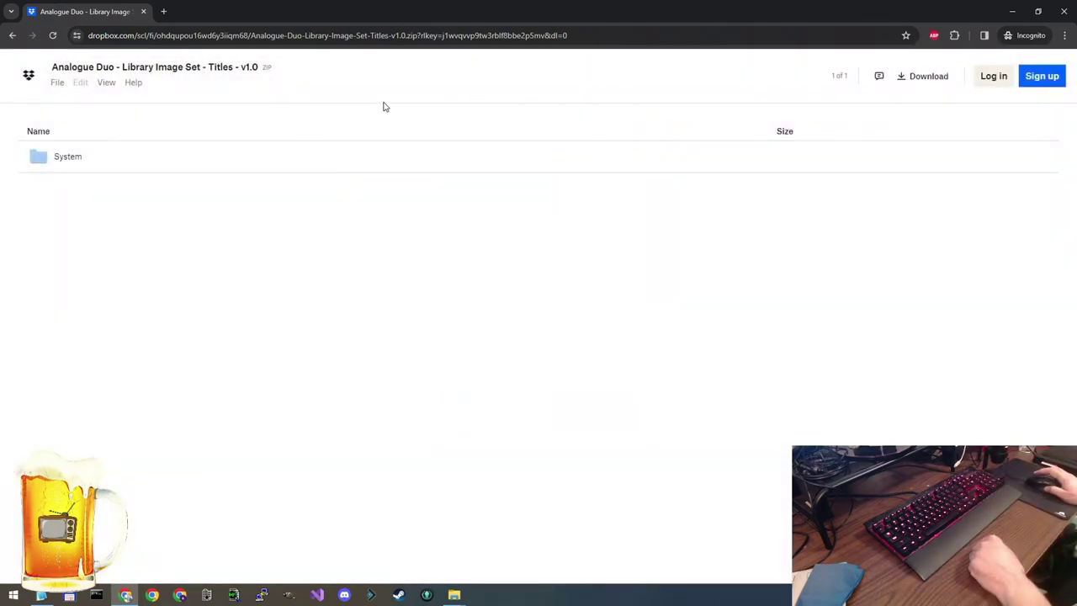
Download the Titles v1.0 zip without signing in, saving it to Library Images
left_click(927, 78)
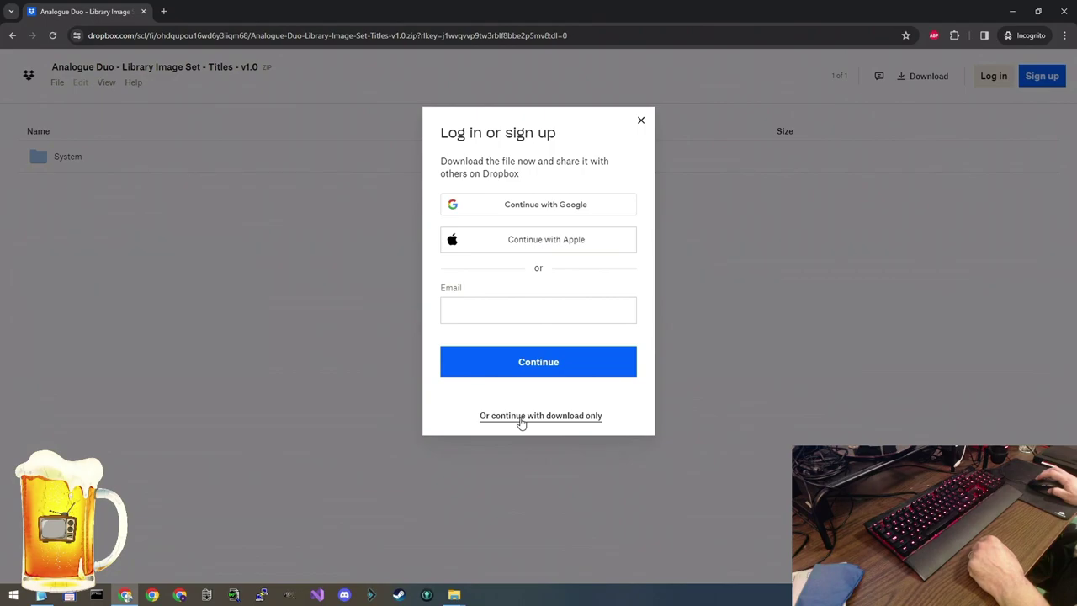
left_click(520, 417)
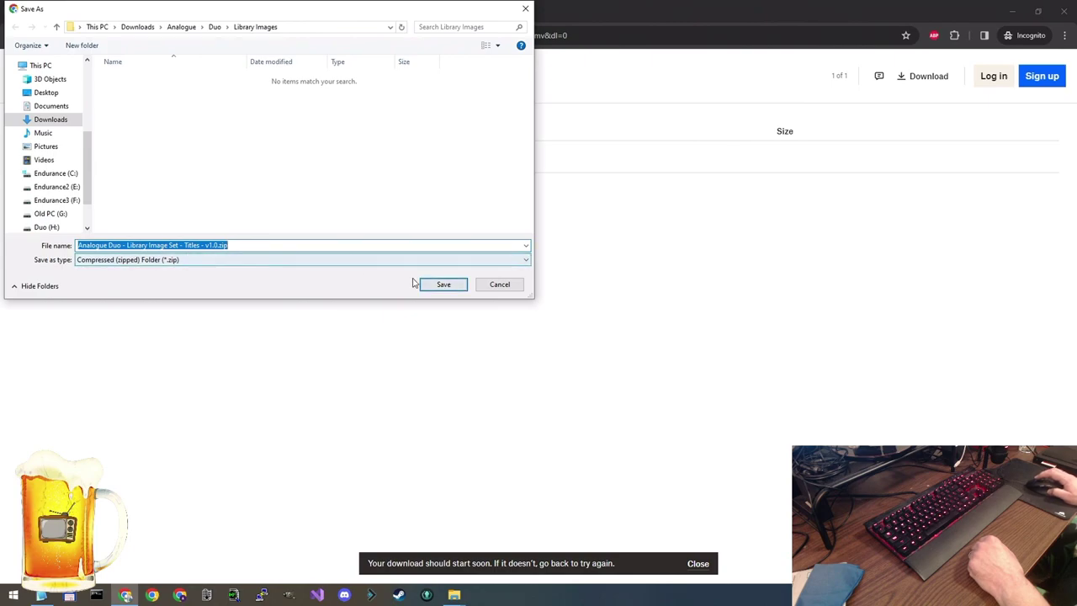
left_click(442, 284)
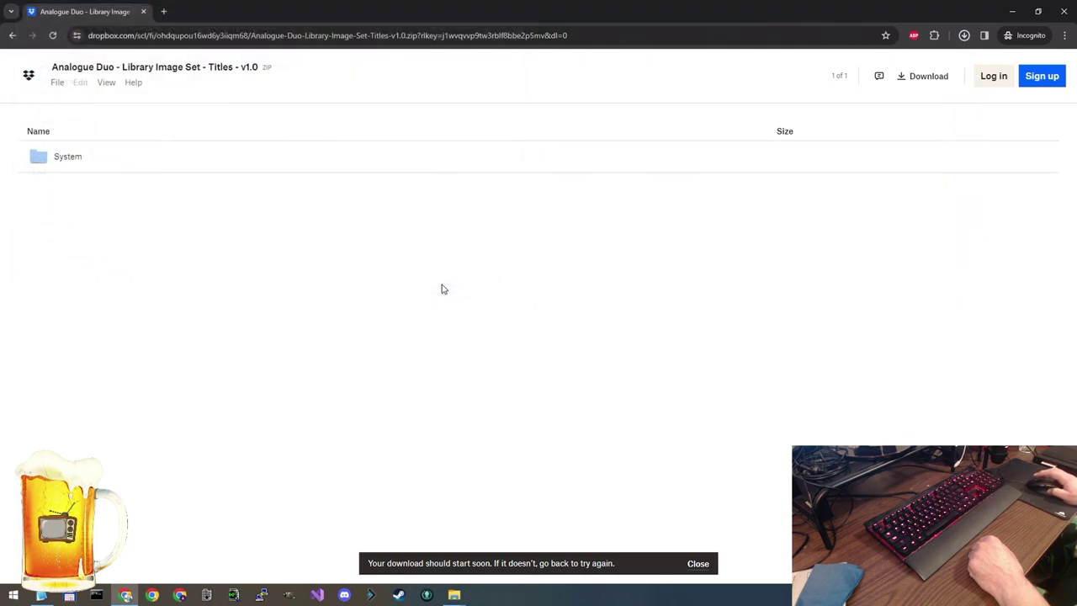
Select the Box Arts Dropbox link on line 17 of locations.txt
left_click(41, 595)
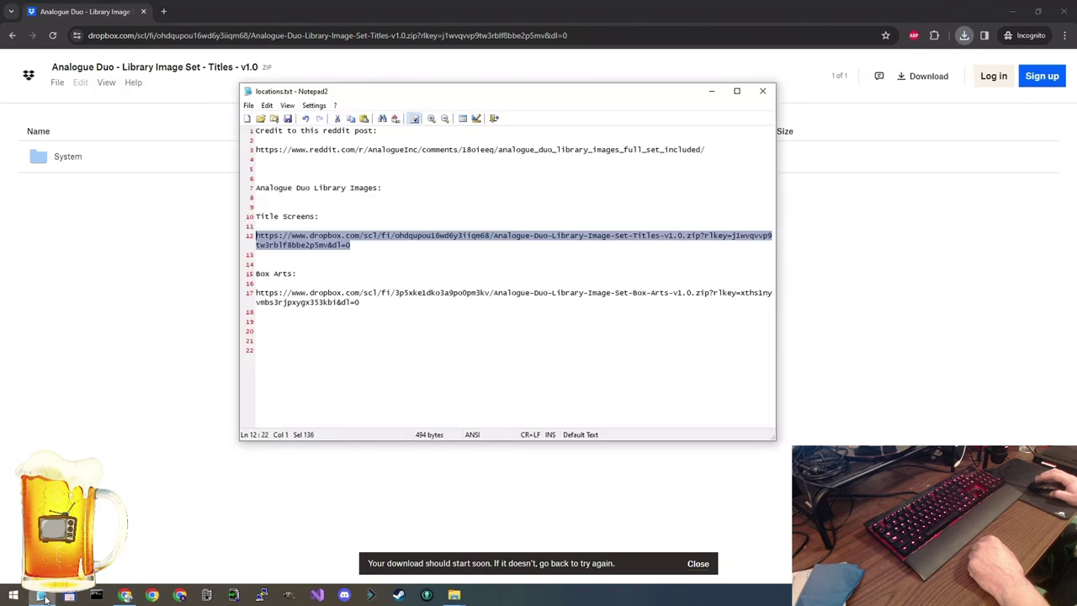
left_click(347, 311)
left_click_drag(353, 305, 230, 298)
key("ctrl+c")
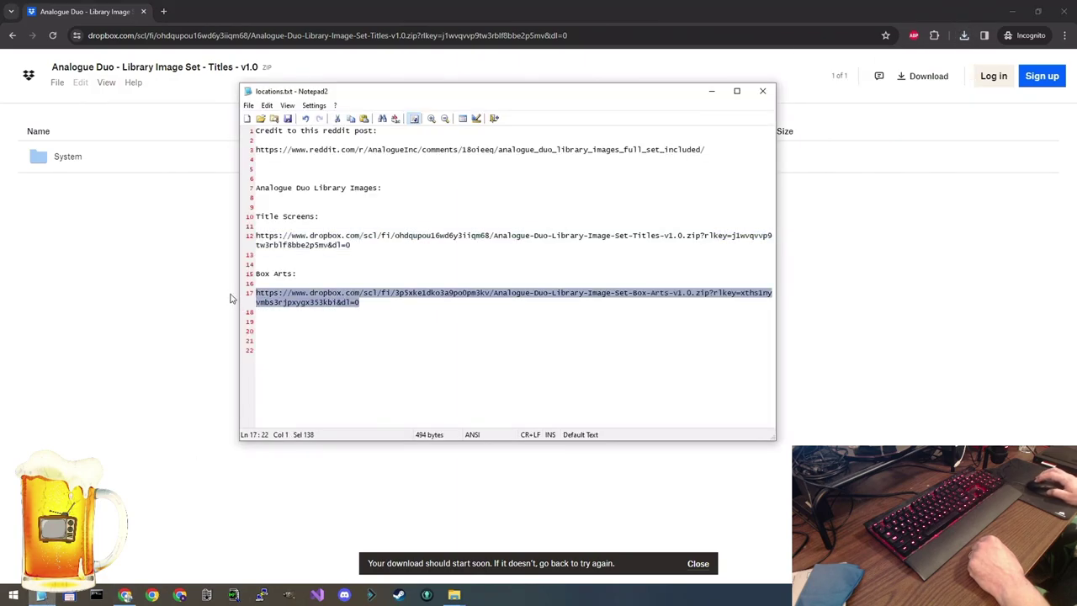
Download the Box Arts v1.0 zip into Library Images from a new tab, without signing in
left_click(166, 12)
key("ctrl+v")
key("Return")
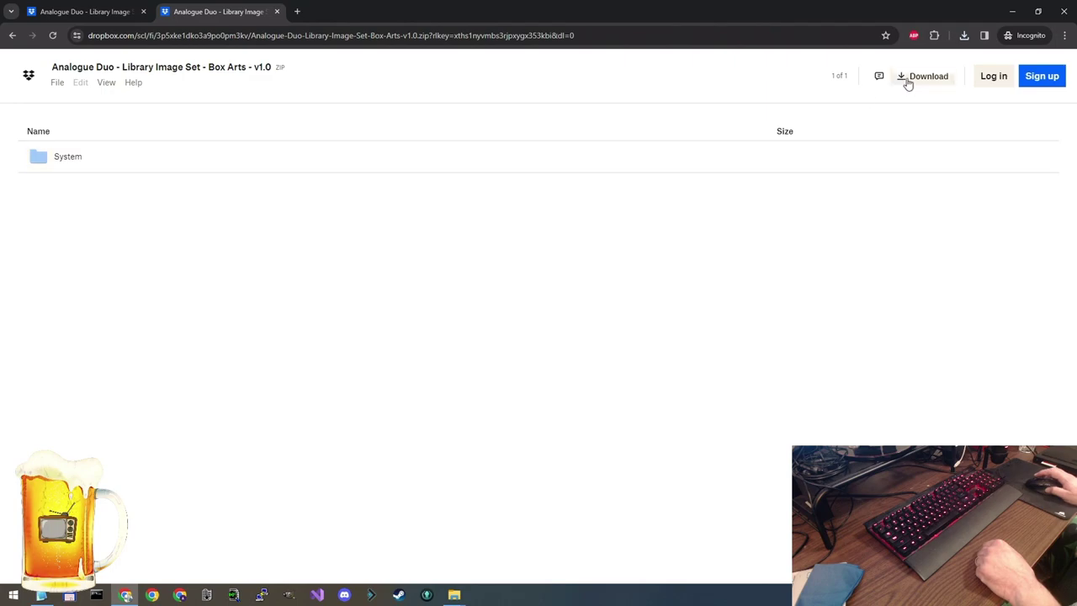
left_click(925, 80)
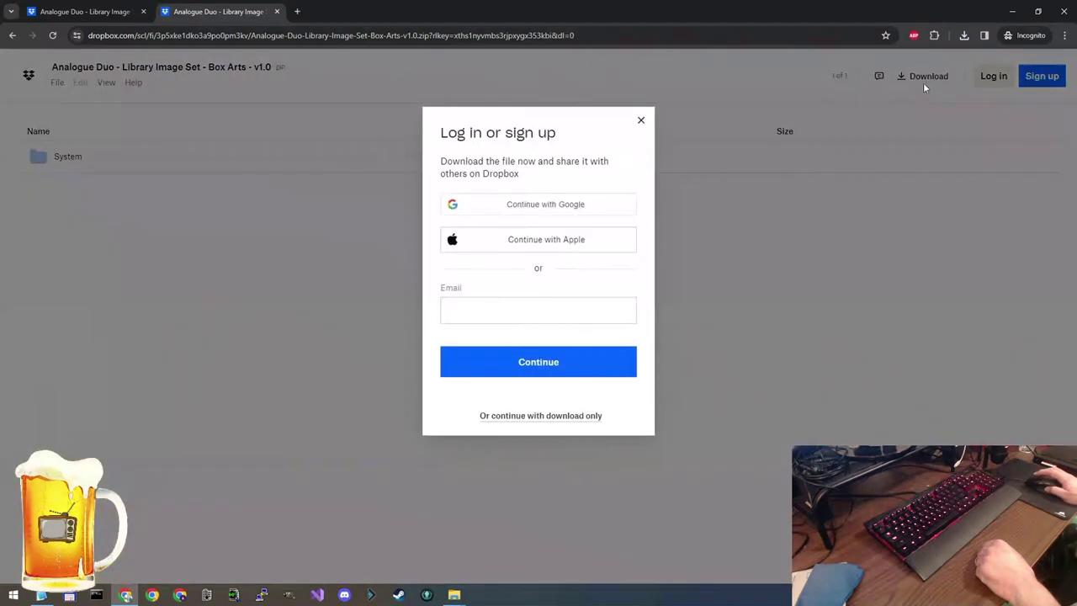
left_click(526, 417)
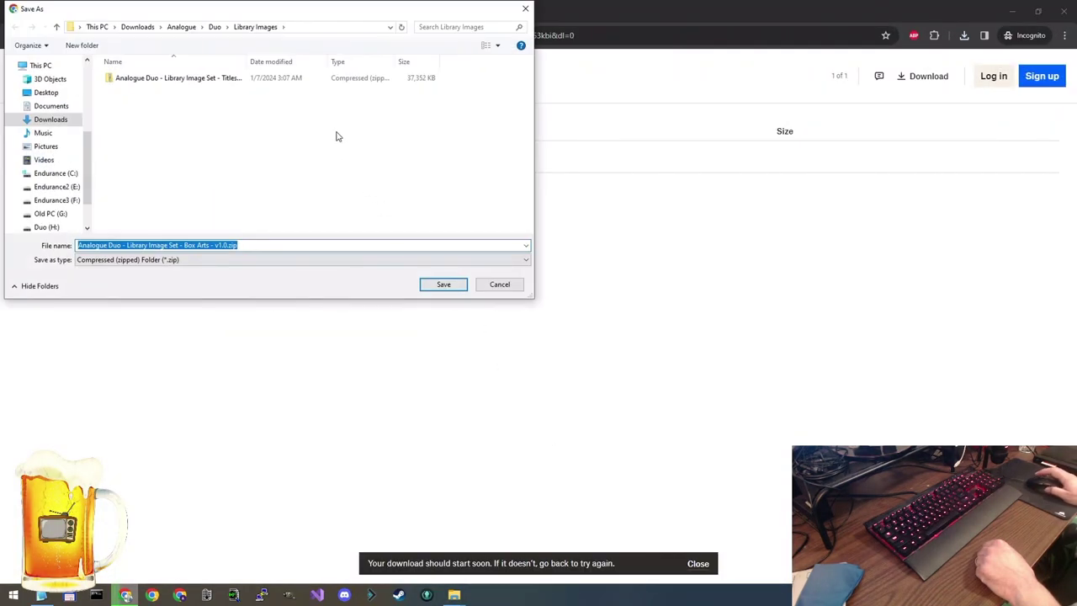
left_click(443, 284)
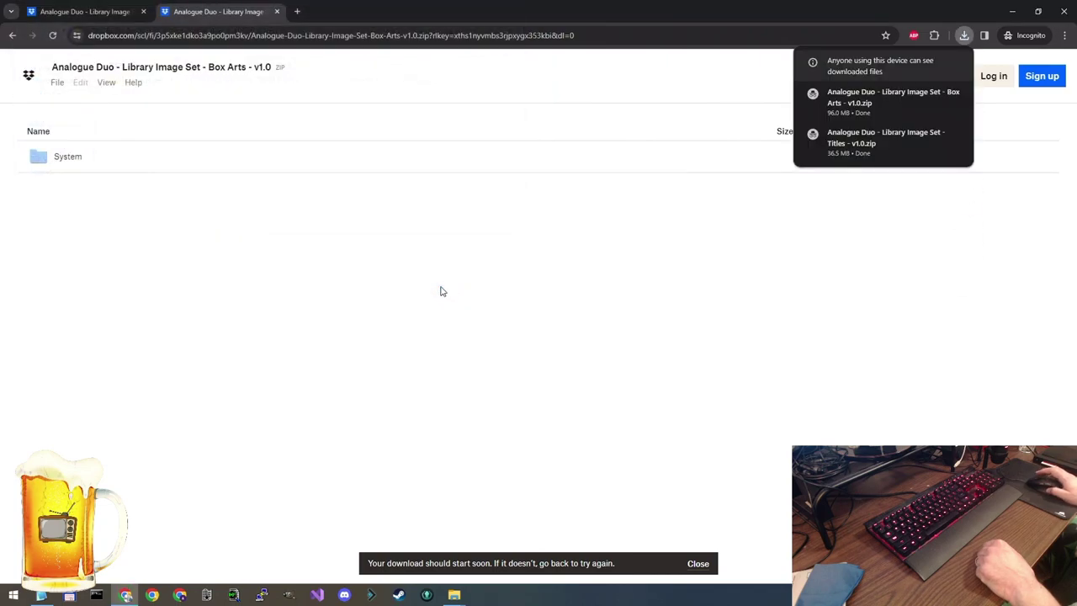
left_click(1012, 11)
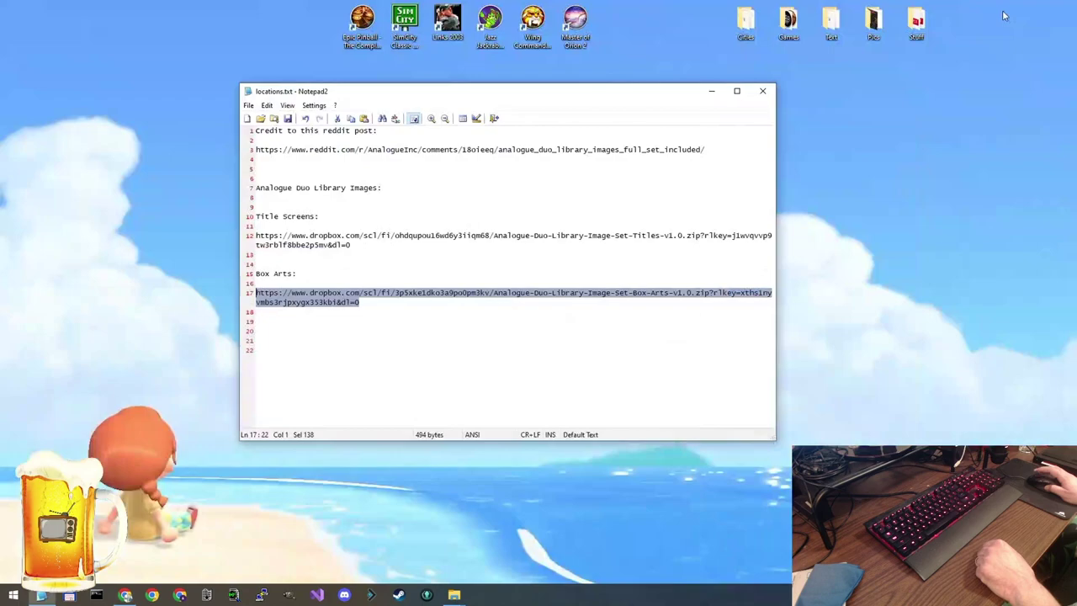
Restore and reposition the Duo (H:) drive window
left_click(711, 91)
mouse_move(454, 594)
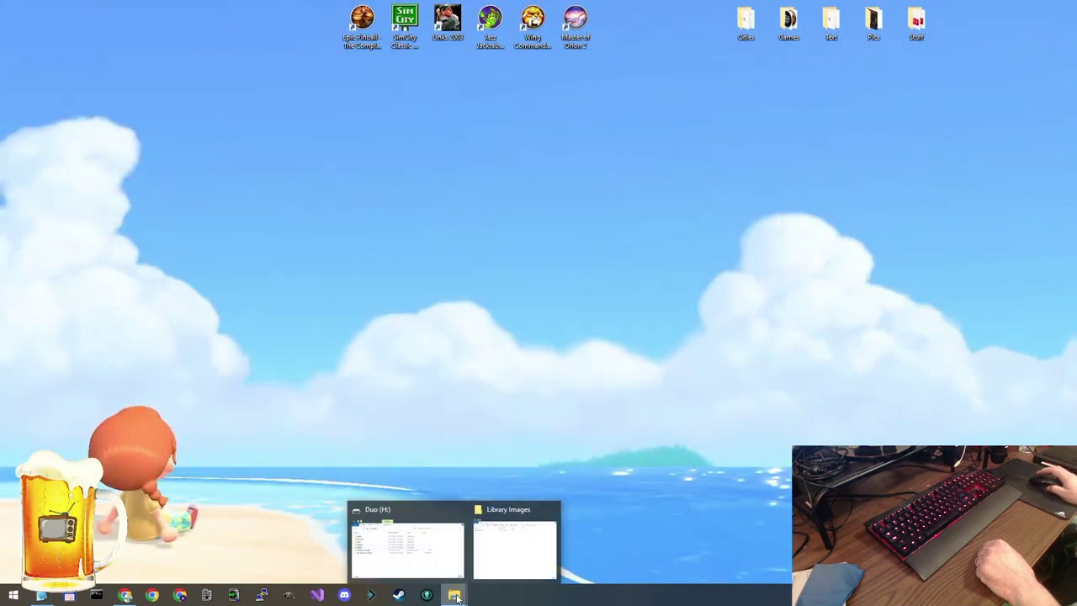
left_click(406, 562)
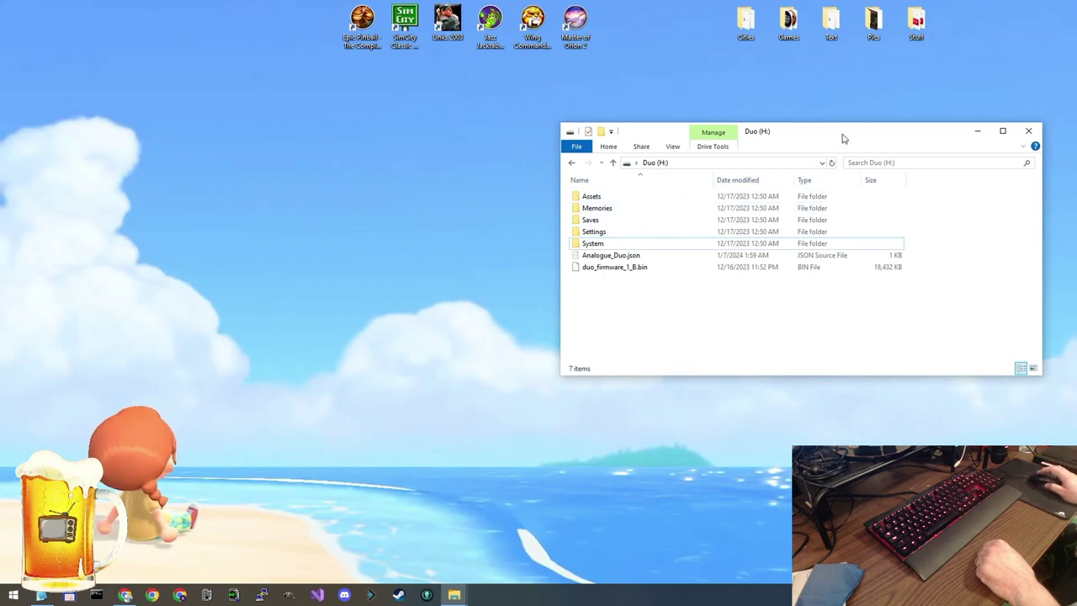
left_click_drag(841, 136, 840, 161)
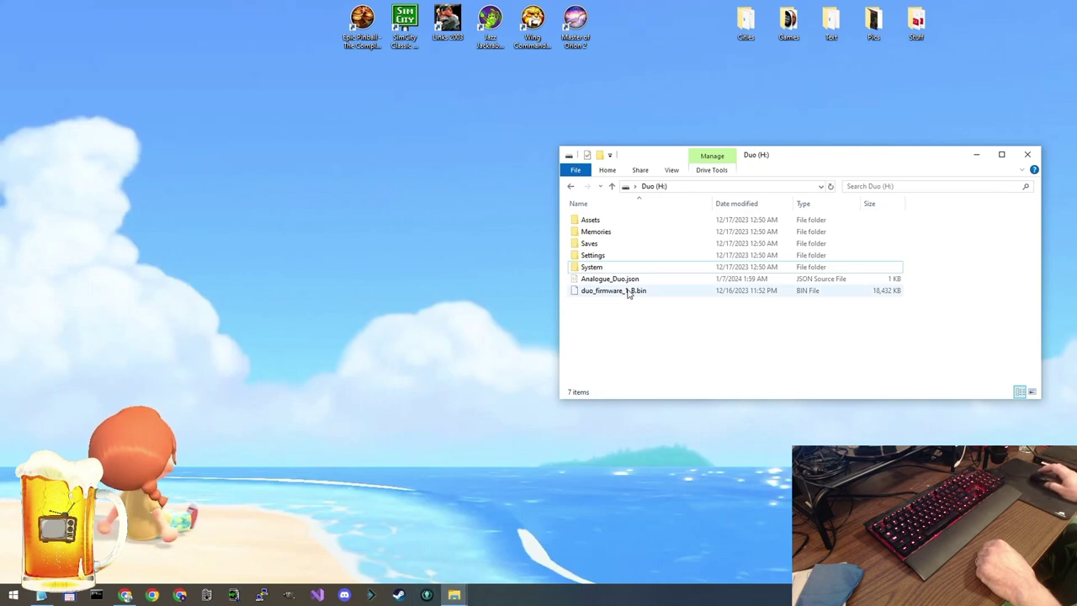
Open the Library Images folder and autofit the Name column to show full zip names
left_click(454, 594)
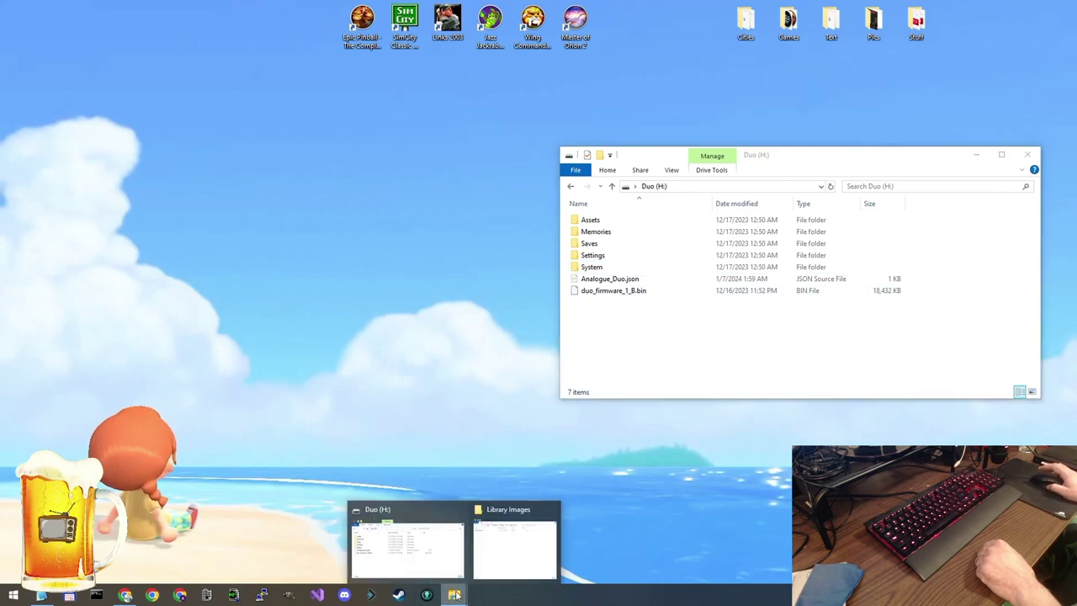
left_click(500, 556)
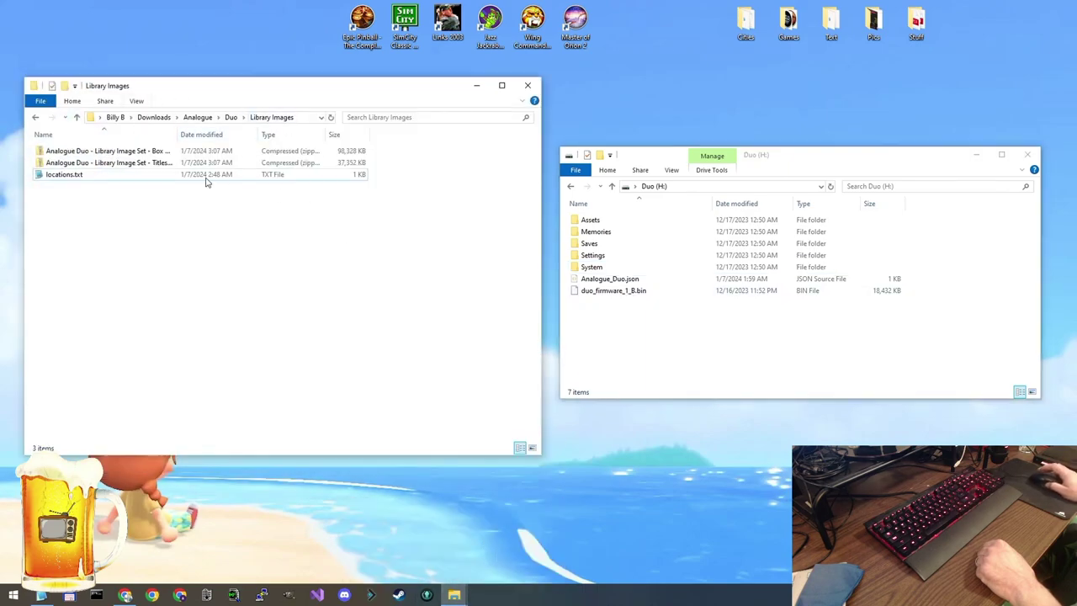
left_click_drag(168, 87, 173, 103)
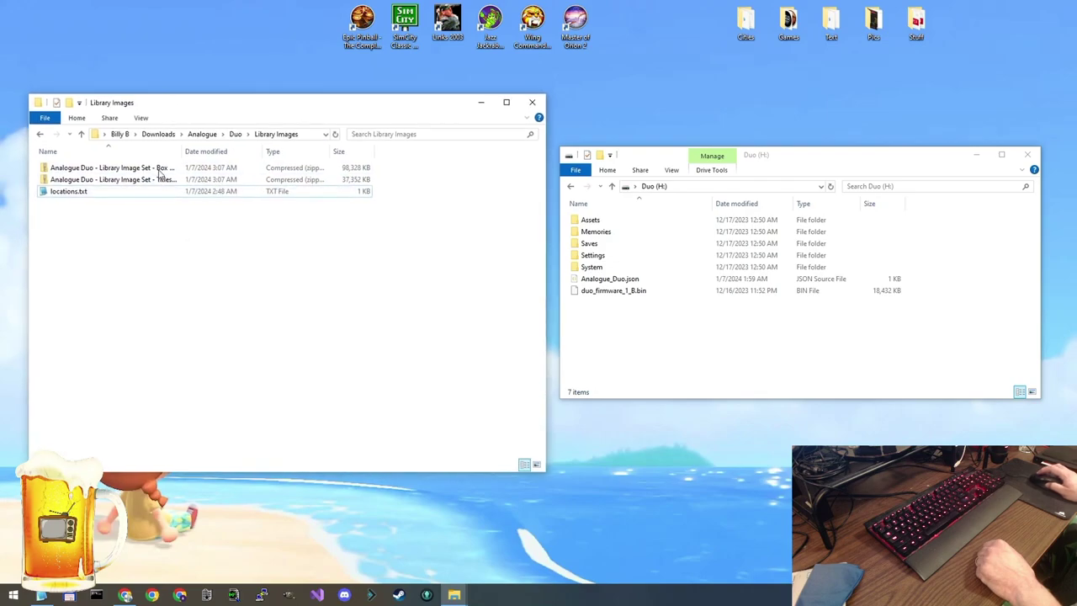
double_click(181, 150)
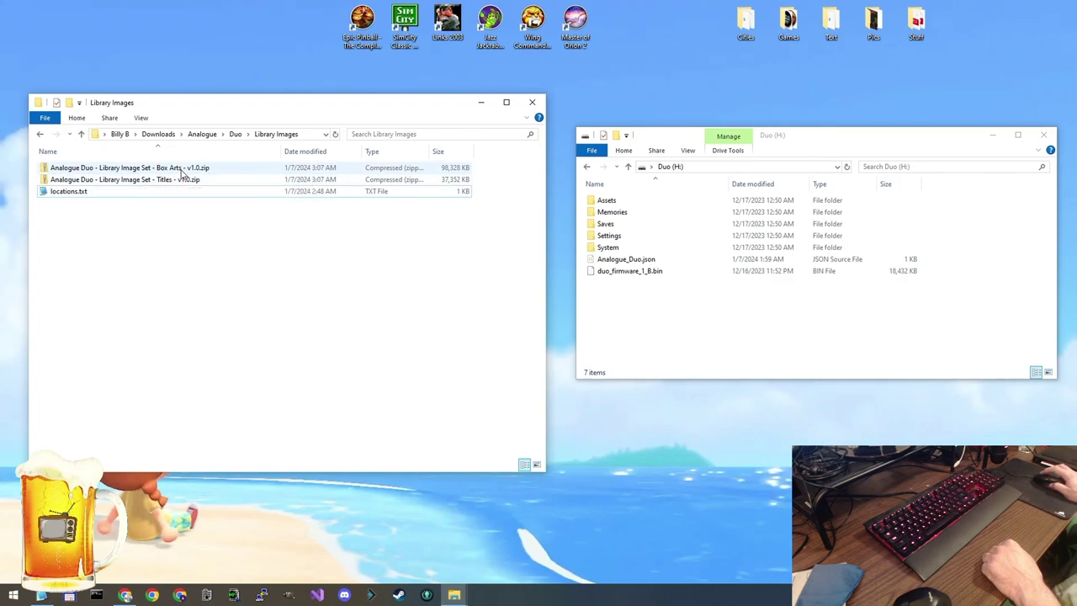
Extract All on the Box Arts v1.0 zip into its suggested folder
left_click(181, 169)
right_click(181, 171)
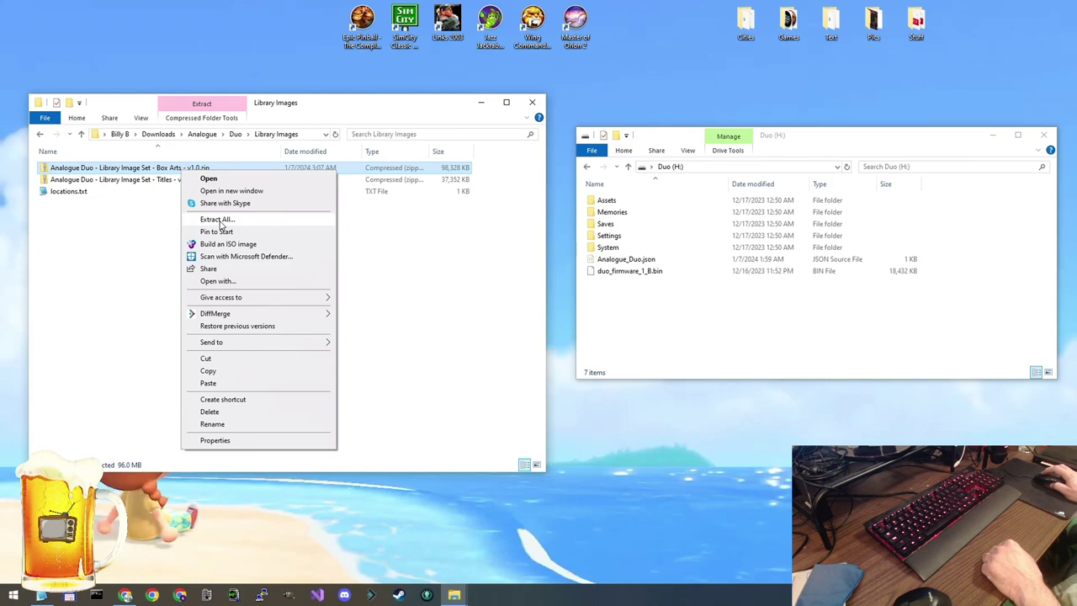
left_click(219, 221)
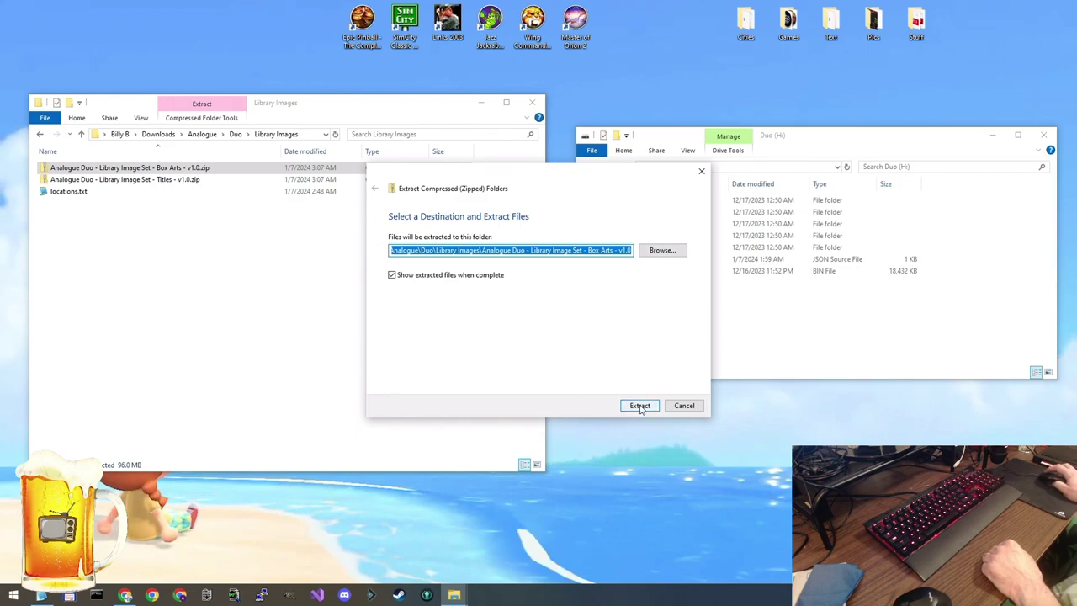
left_click(639, 406)
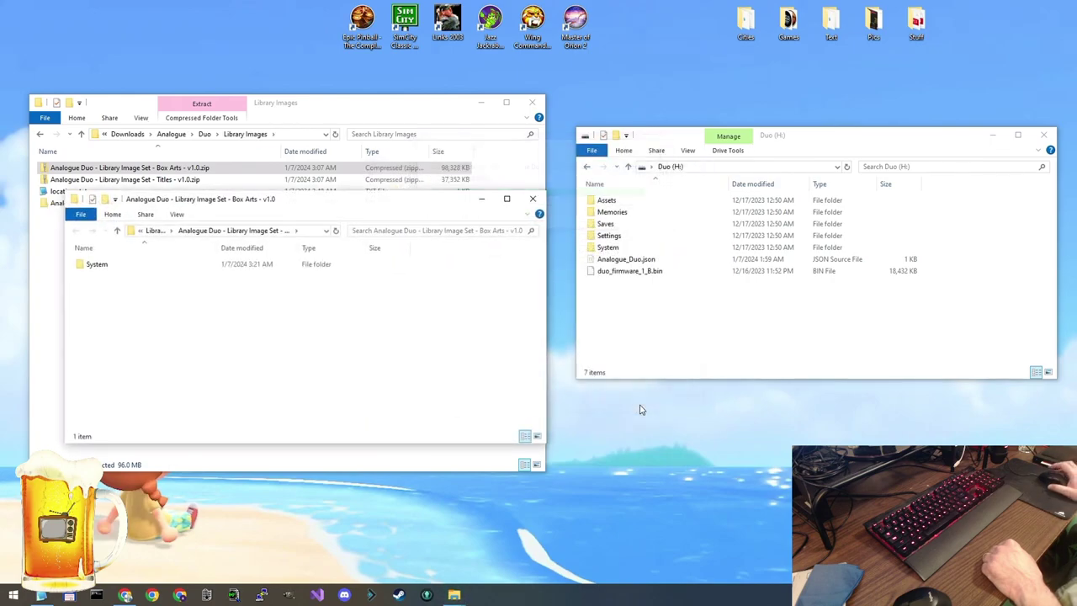
Open System\Library\Images inside the extracted Box Arts folder
left_click_drag(312, 202, 333, 158)
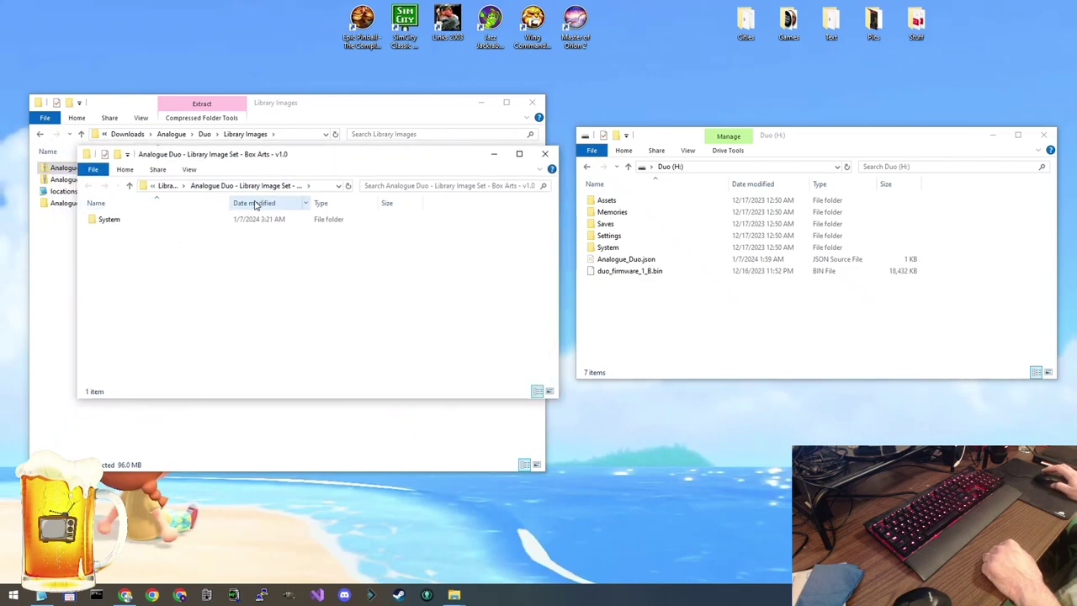
double_click(116, 221)
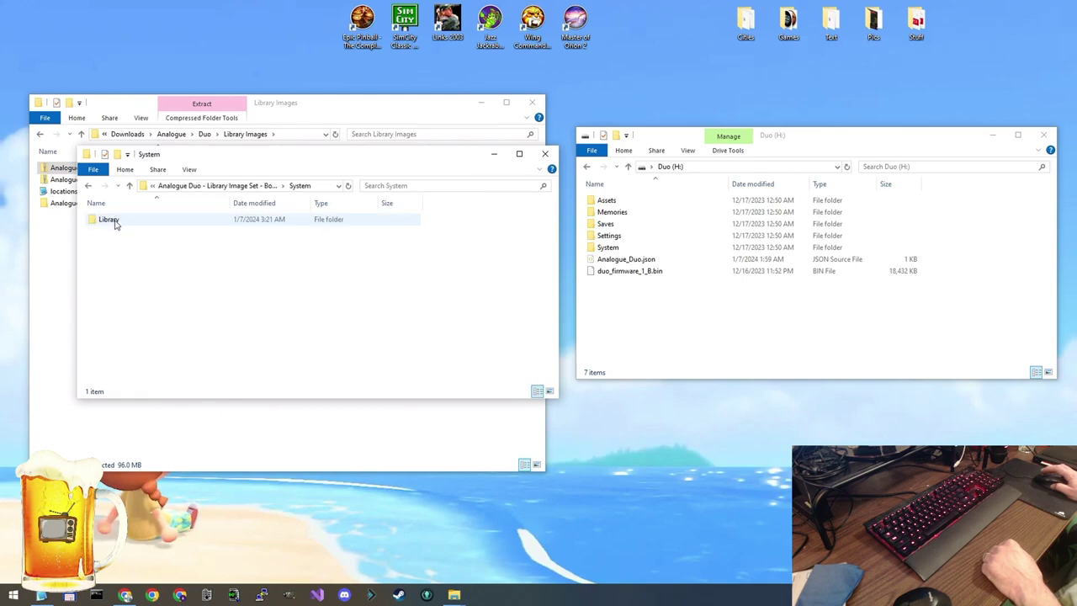
double_click(120, 220)
double_click(137, 221)
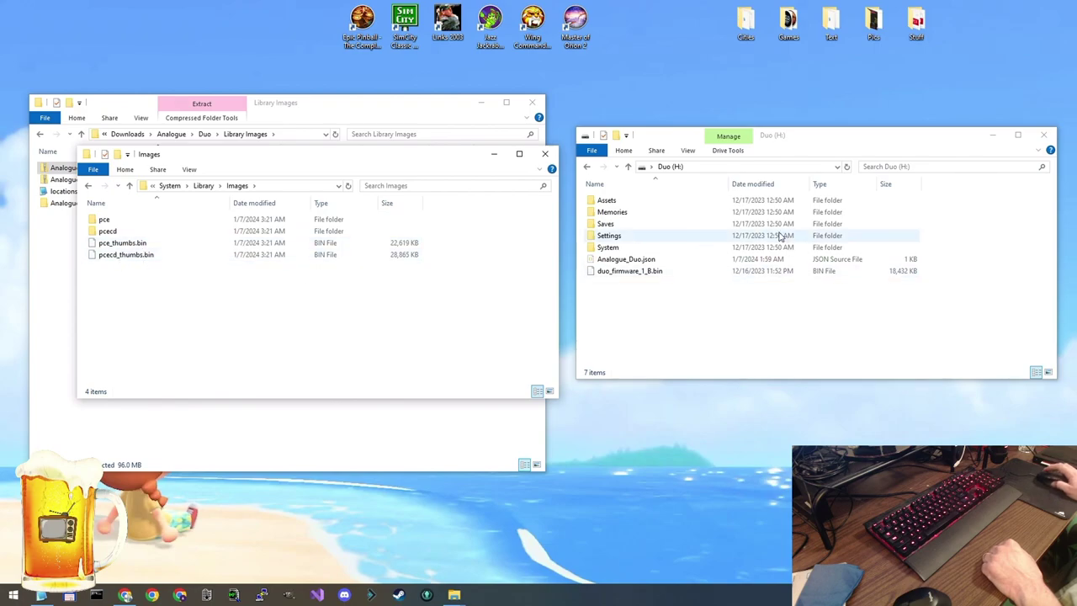
Open System\Library\Images on the Duo card, then select all four extracted items
left_click(811, 140)
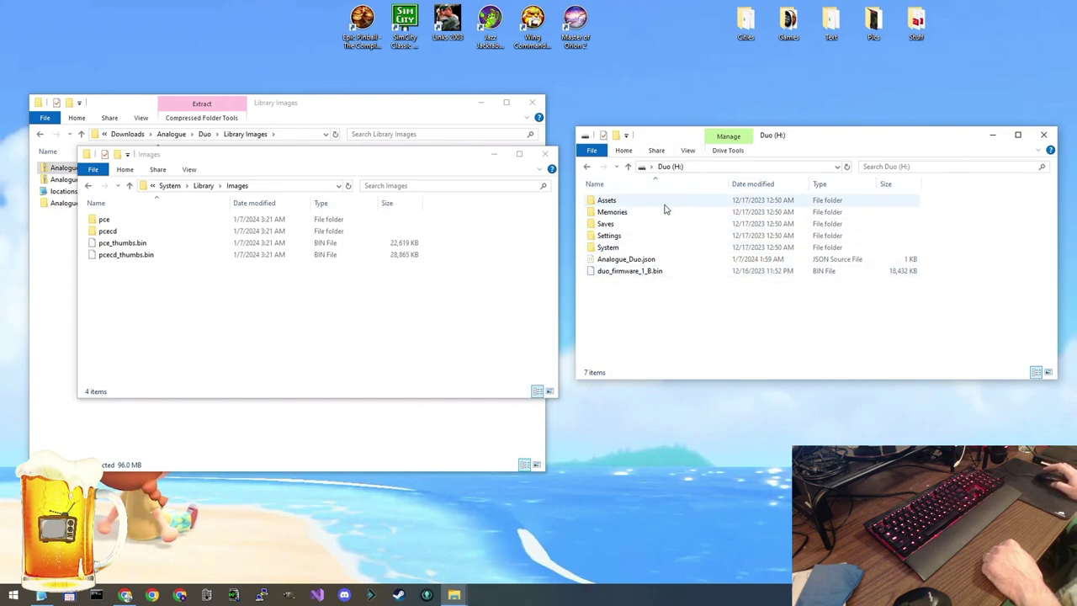
double_click(609, 247)
double_click(613, 202)
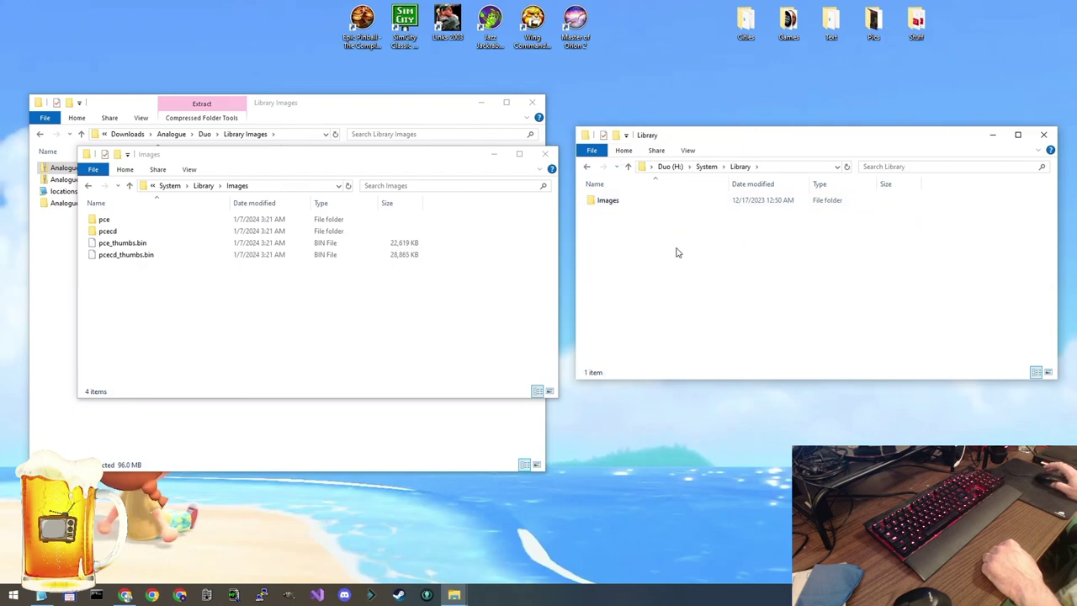
double_click(639, 201)
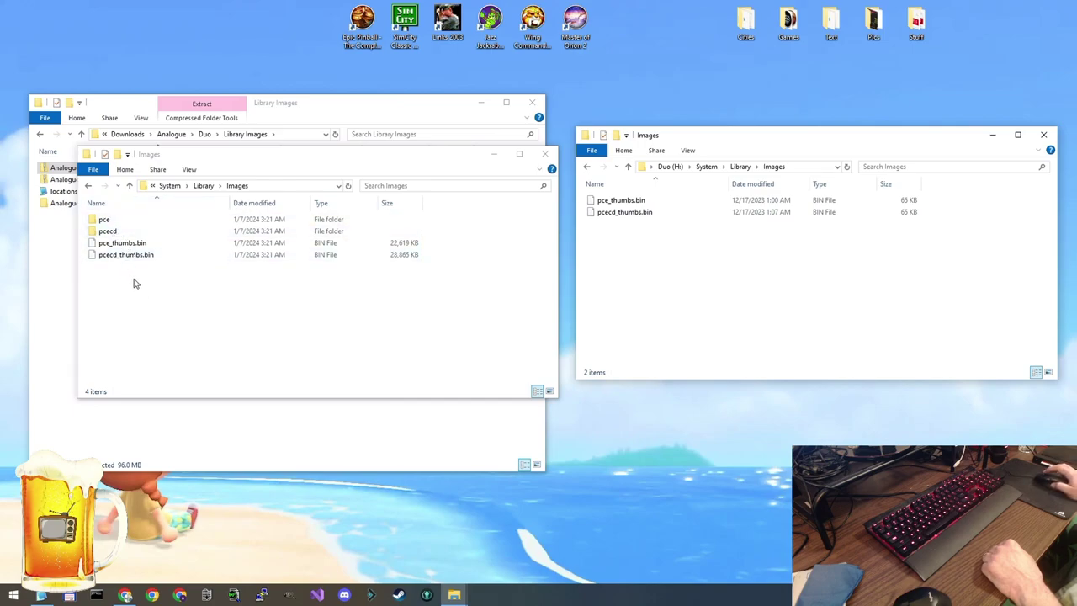
left_click_drag(134, 281, 121, 225)
right_click(117, 223)
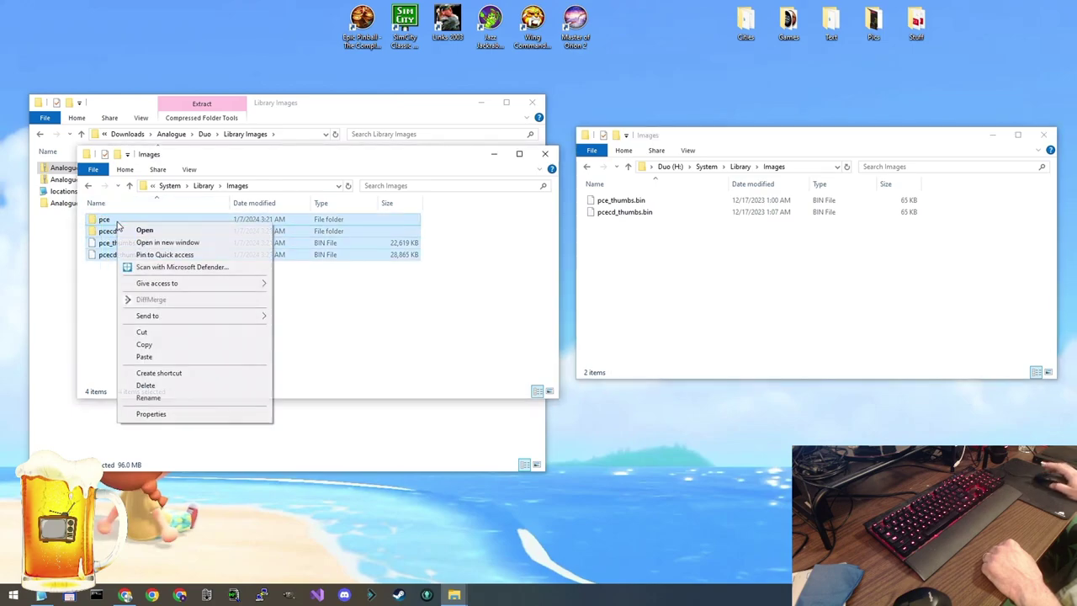
Copy the pce, pcecd and thumbs.bin items into the card's Images folder, replacing existing files
left_click(164, 347)
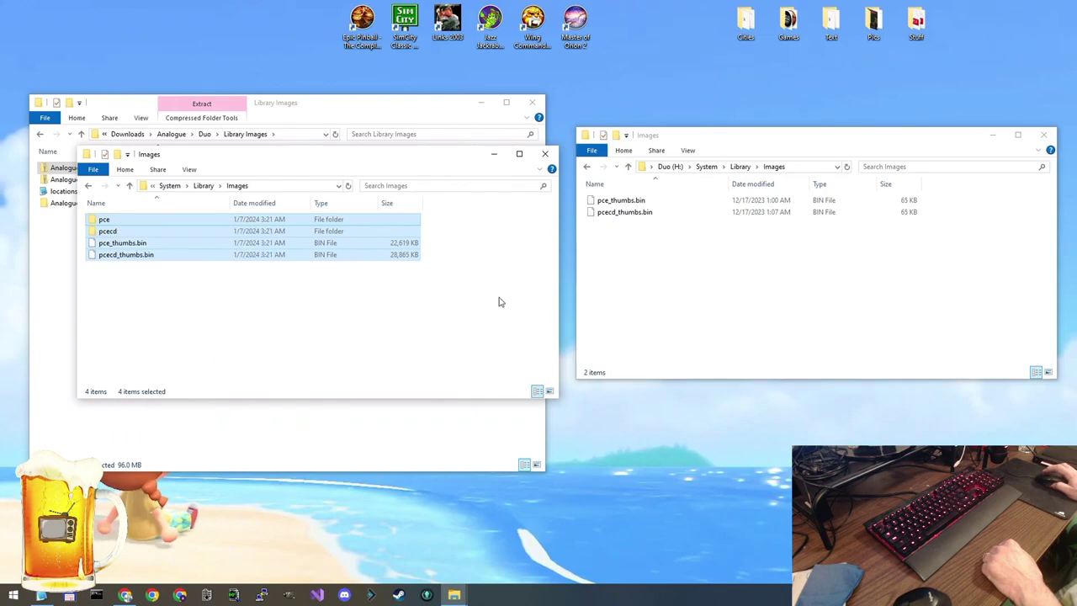
left_click(696, 283)
right_click(696, 256)
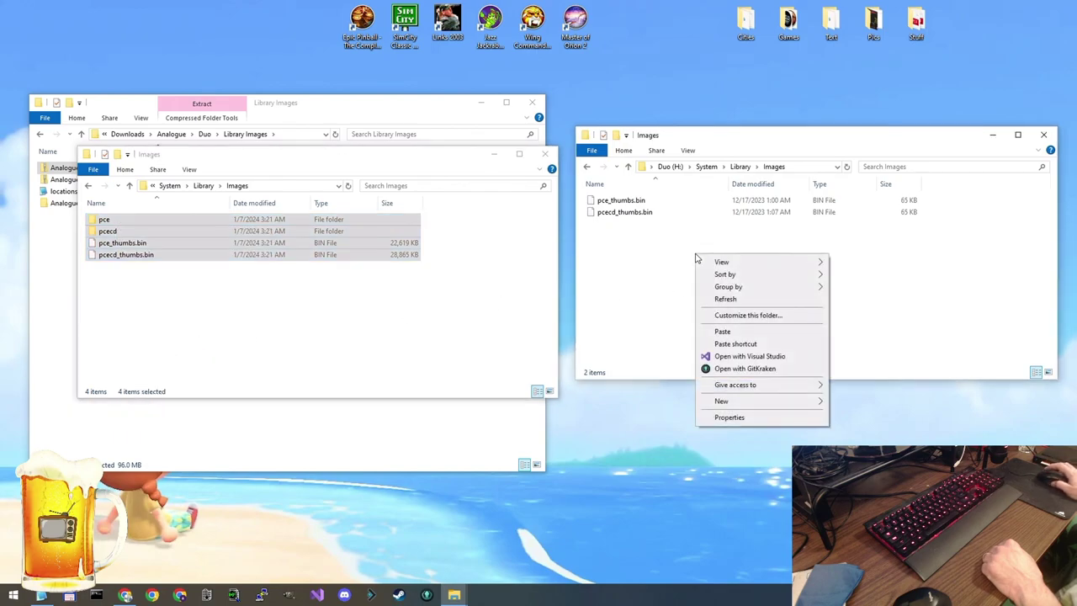
left_click(722, 332)
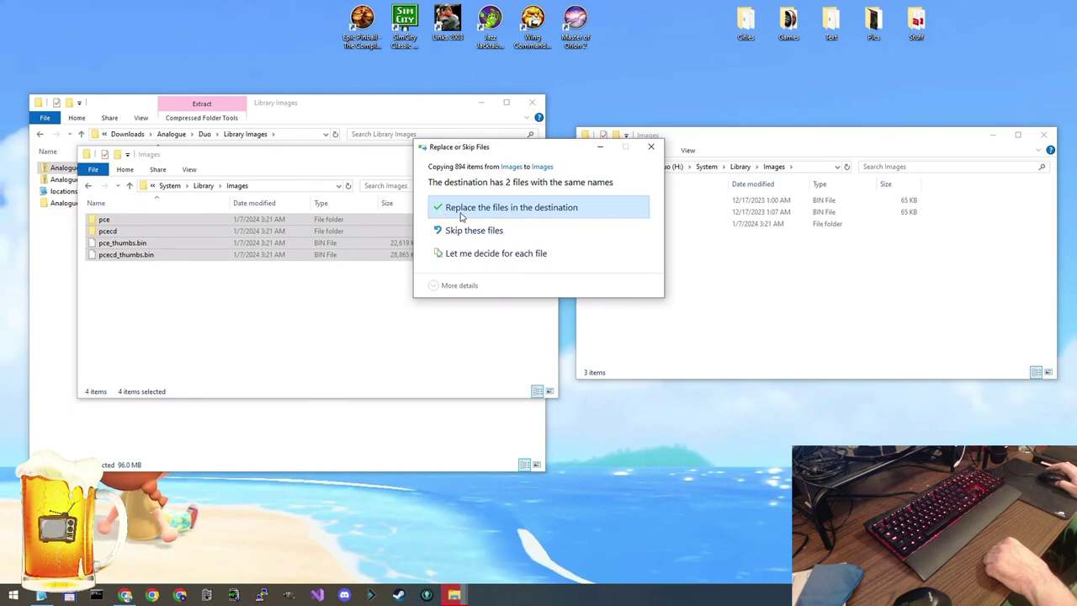
left_click(559, 209)
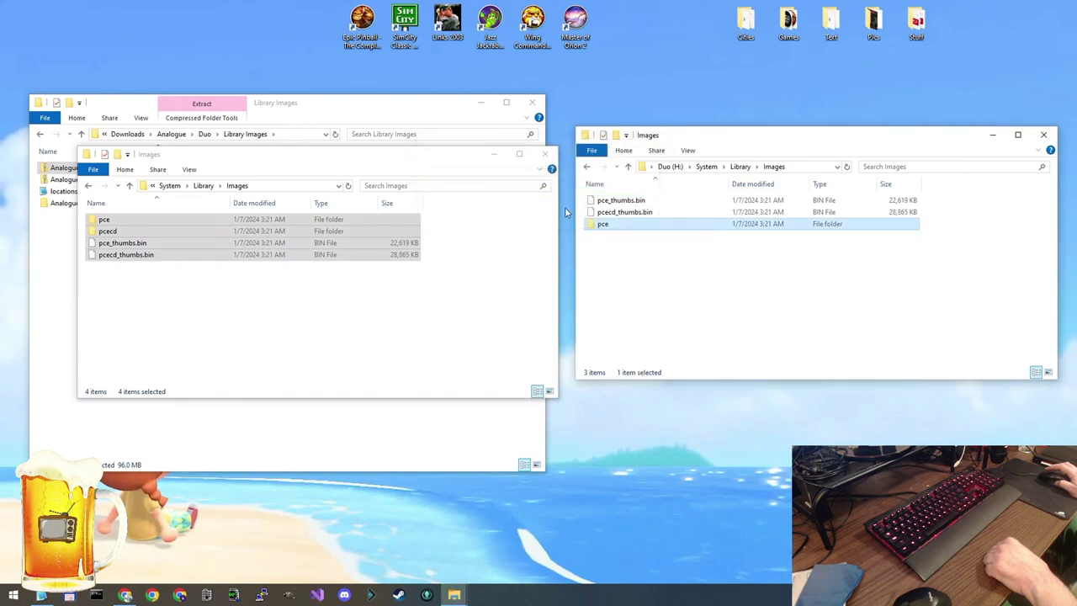
Refresh the card's Images folder so pcecd appears
left_click(725, 276)
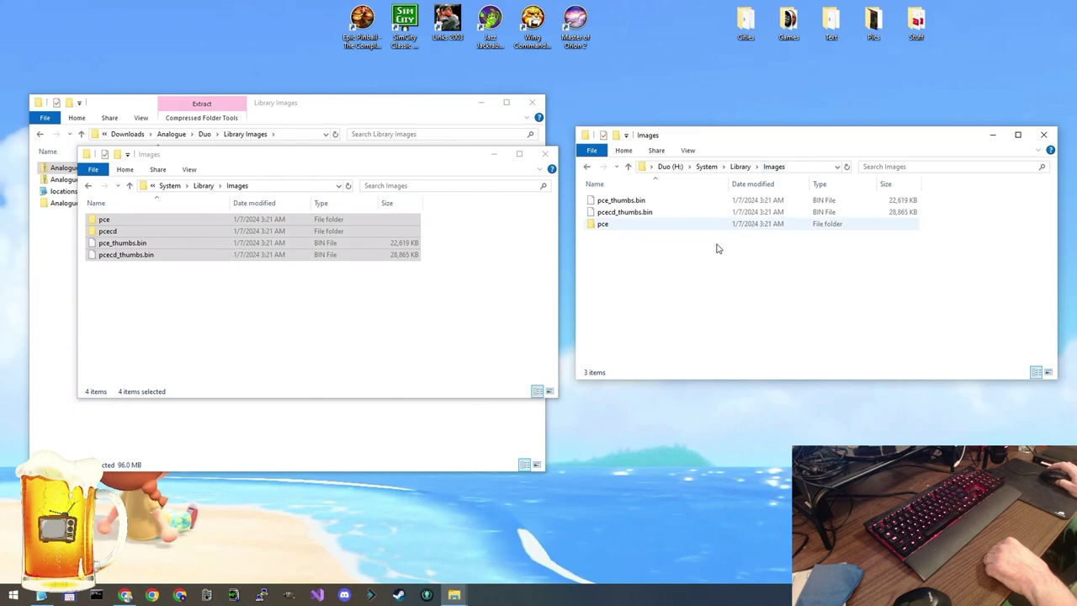
right_click(739, 287)
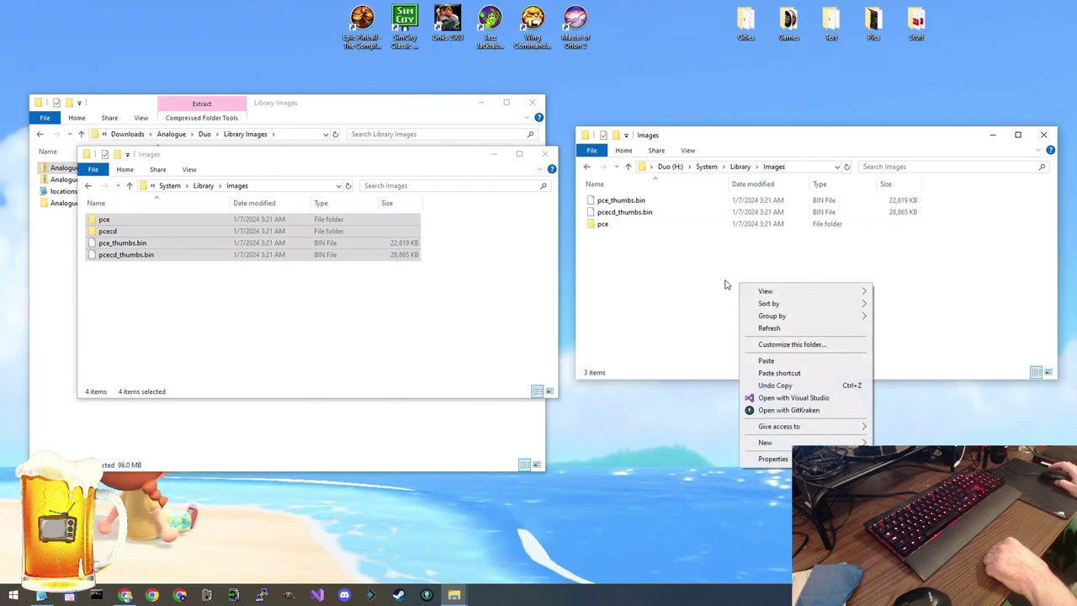
left_click(768, 331)
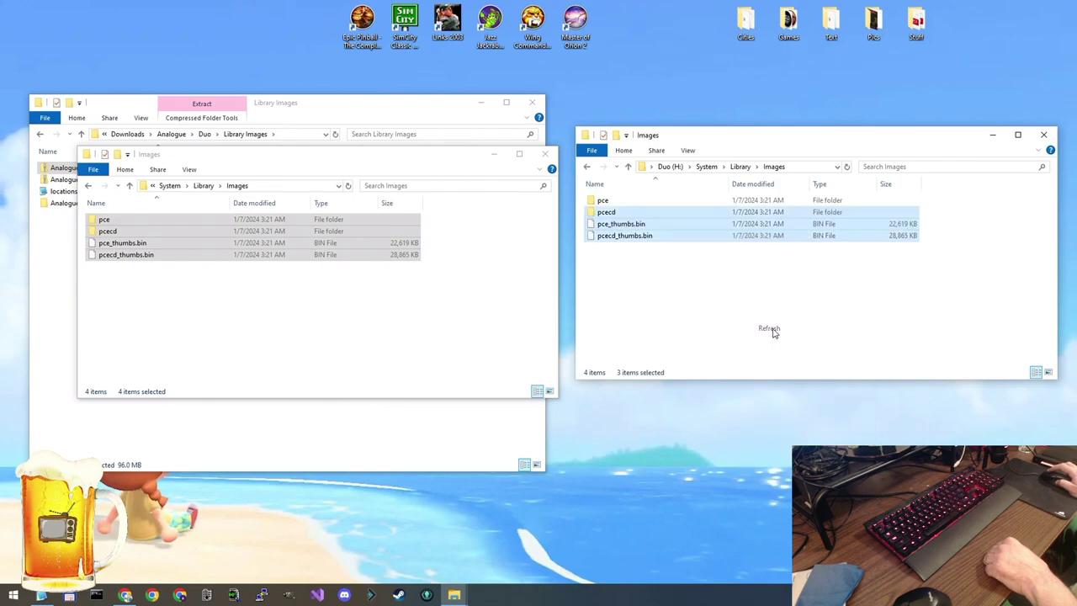
Check the contents of the card's pce and pcecd folders
left_click(671, 292)
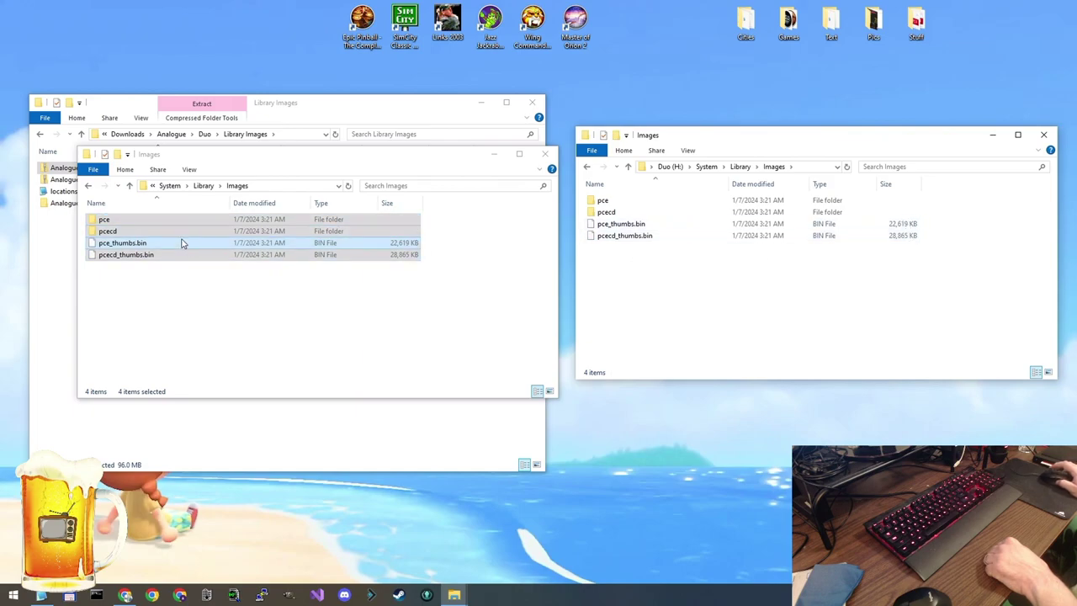
double_click(627, 201)
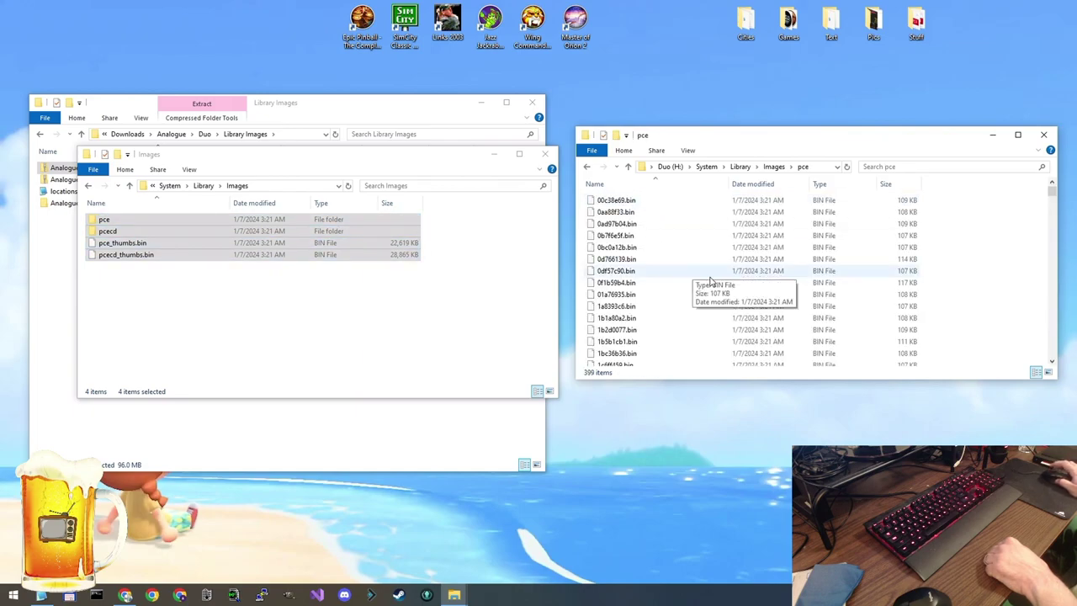
scroll(934, 202, "down", 2)
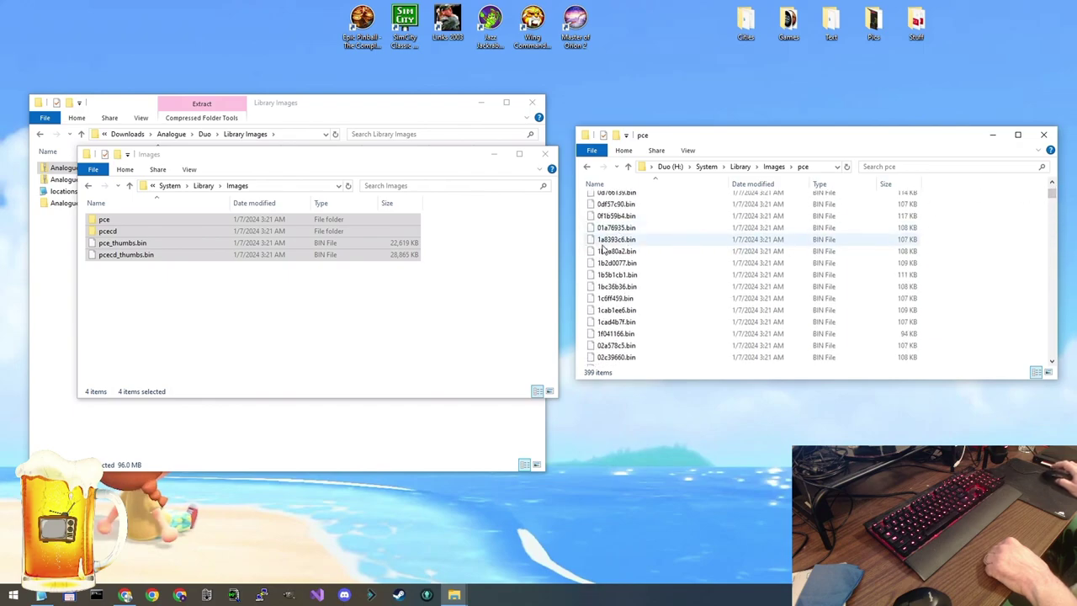
left_click(781, 169)
double_click(640, 211)
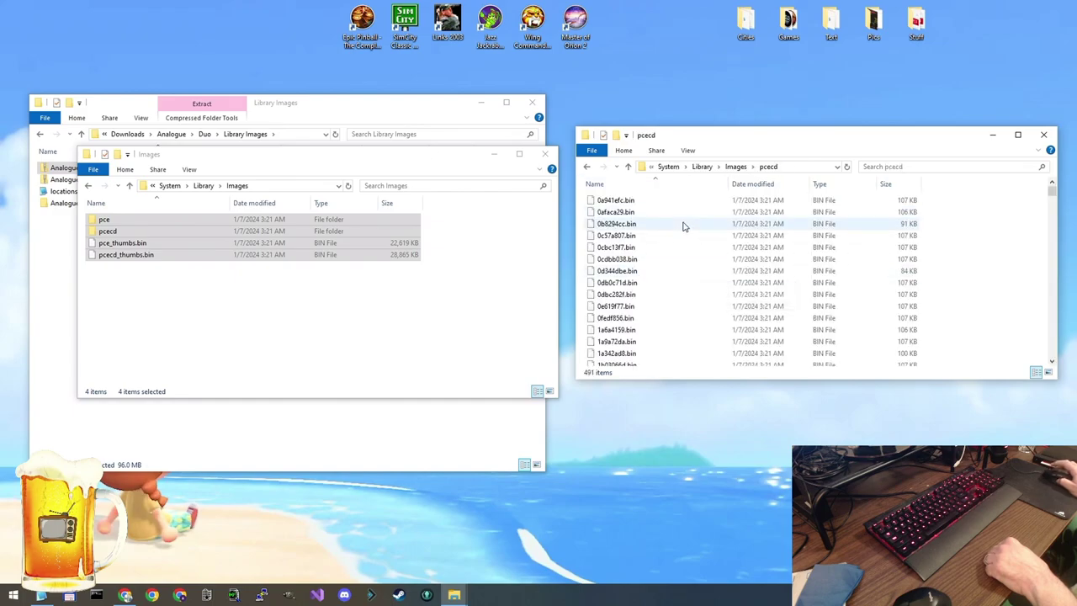
left_click(744, 169)
Close the card window and browse the Duo Library's new box art down to Wallaby!!
key("ctrl+w")
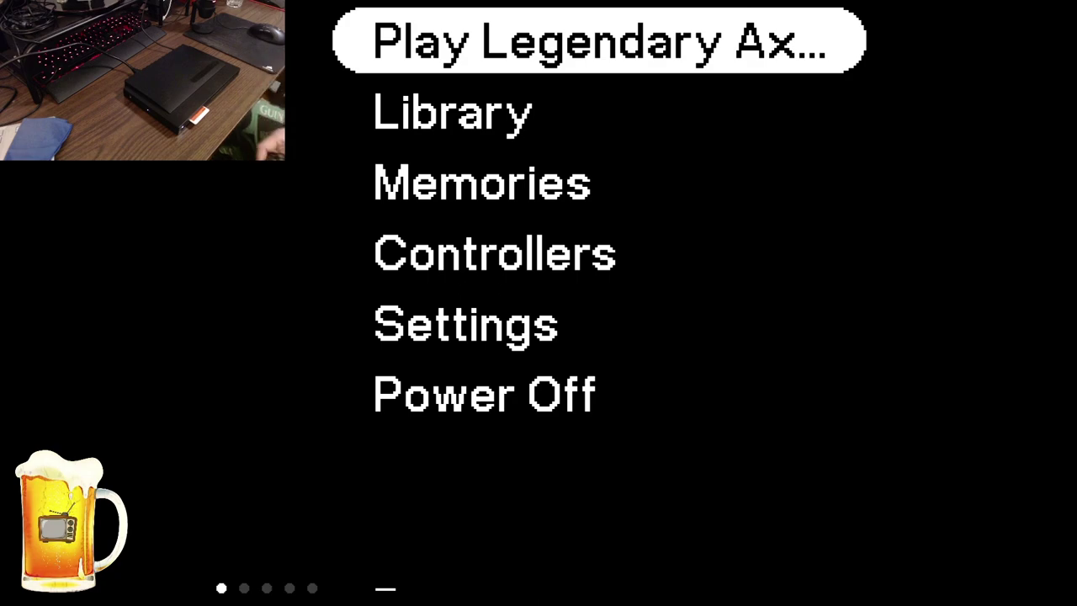
key("Down")
key("Return")
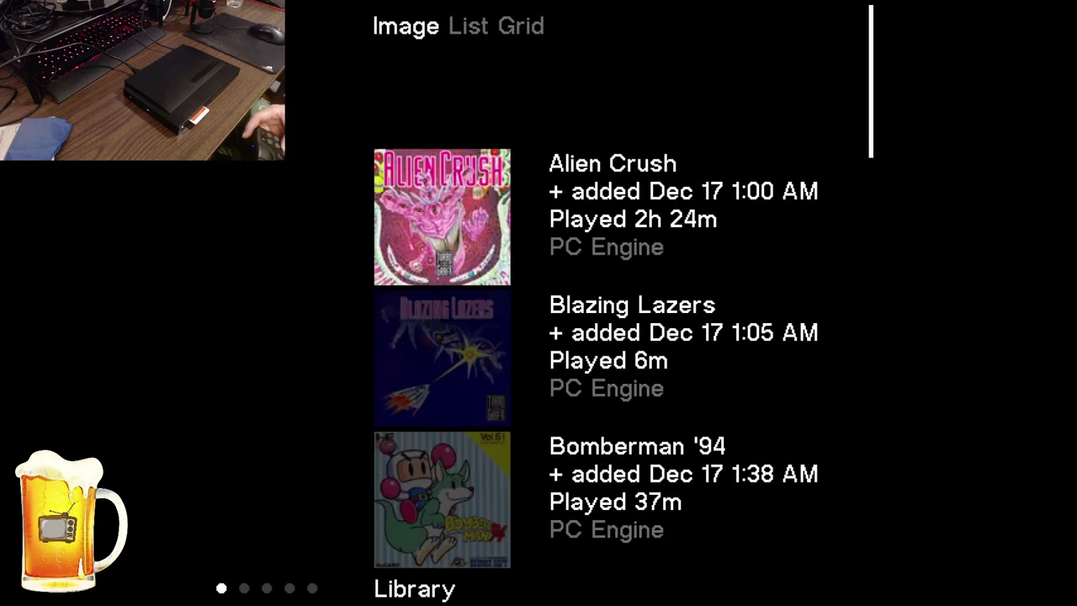
key("Down")
key("Down")
key("Down")
key("Down")
key("Down")
key("Down")
key("Down")
key("Down")
key("Down")
key("Down")
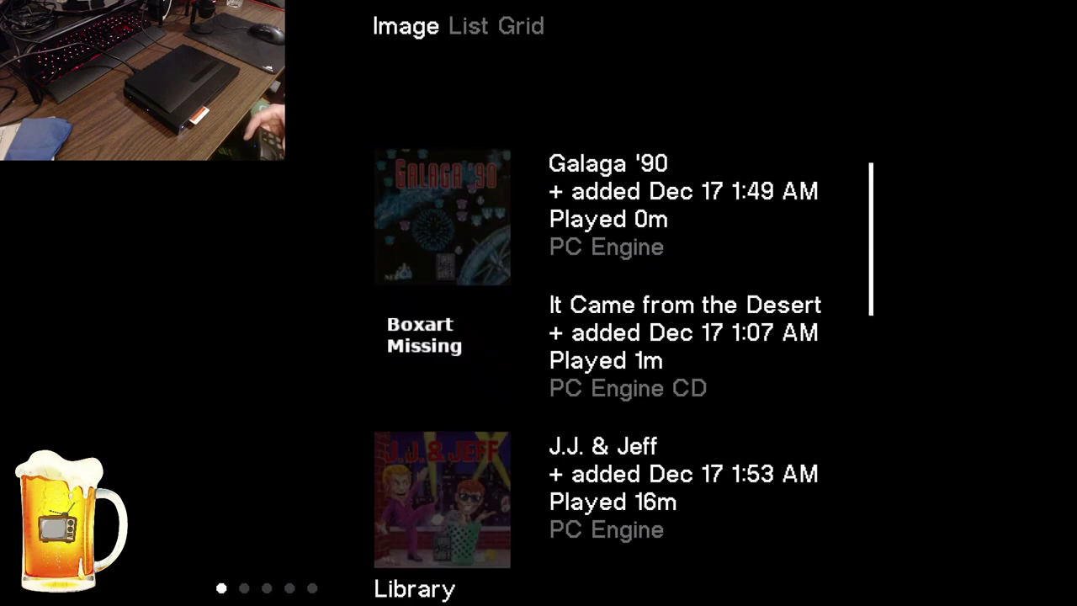
key("Down")
key("Down")
key("Down")
key("Down")
key("Down")
key("Down")
key("Down")
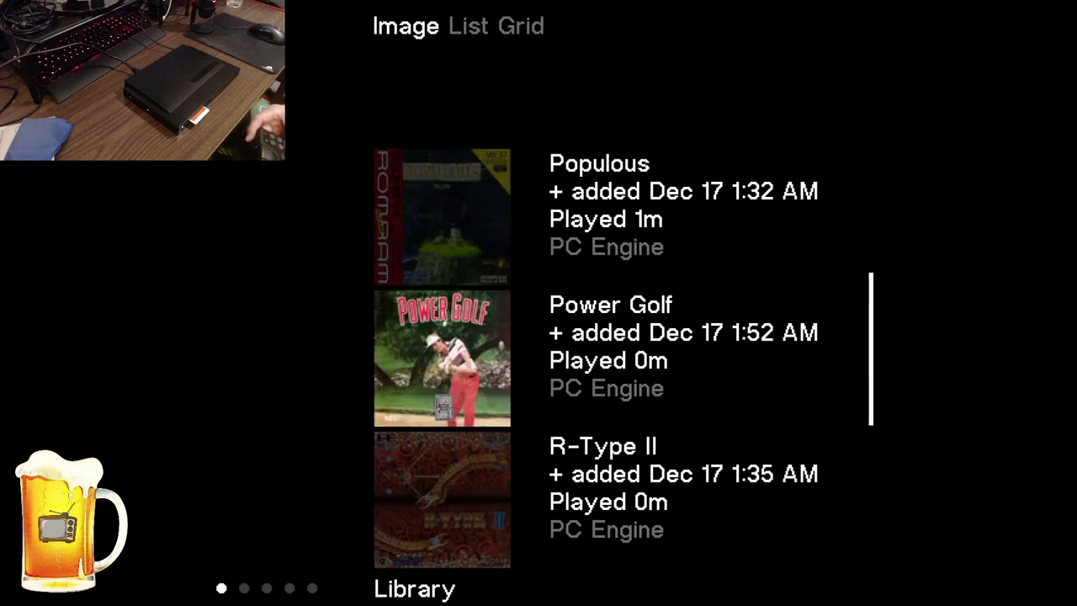
key("Up")
key("Up")
key("Up")
key("Up")
key("Up")
key("Up")
key("Up")
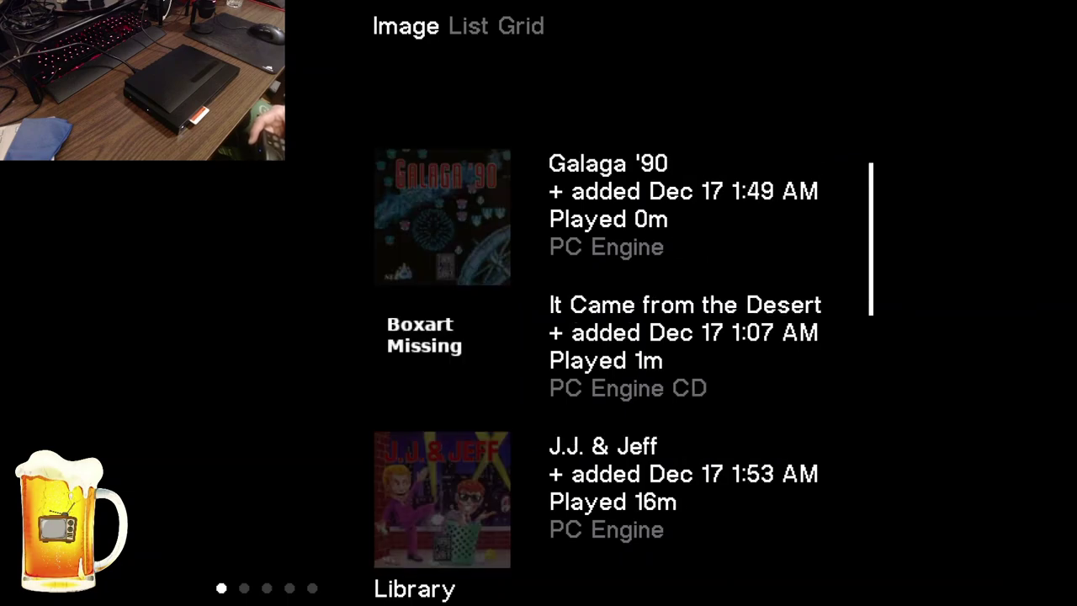
key("Up")
key("Up")
key("Up")
key("Down")
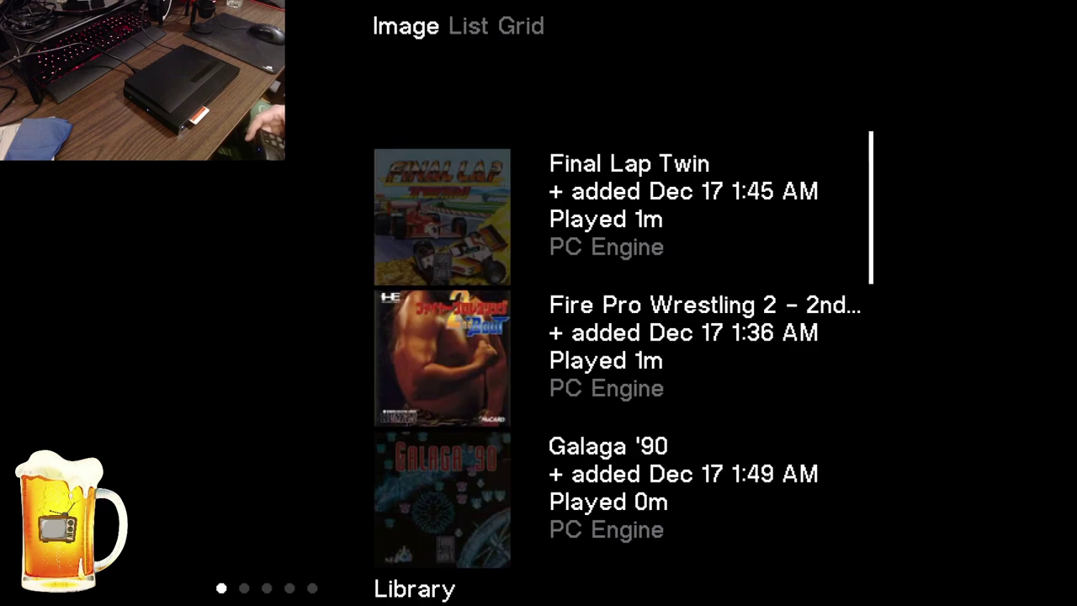
key("Down")
key("Down")
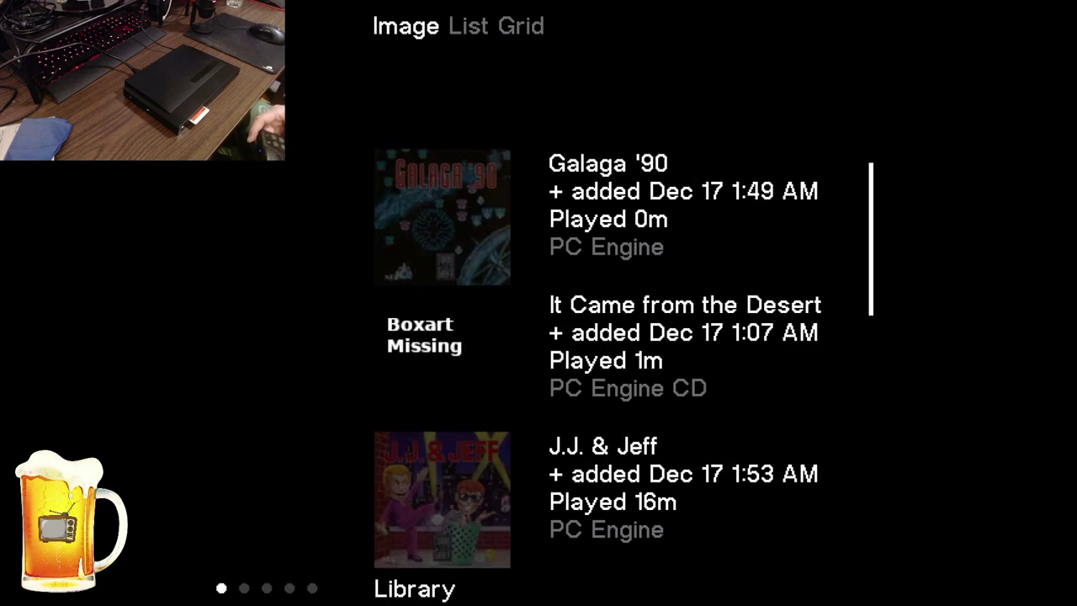
key("Down")
key("Down")
key("Down")
key("Down")
key("Down")
key("Down")
key("Down")
key("Down")
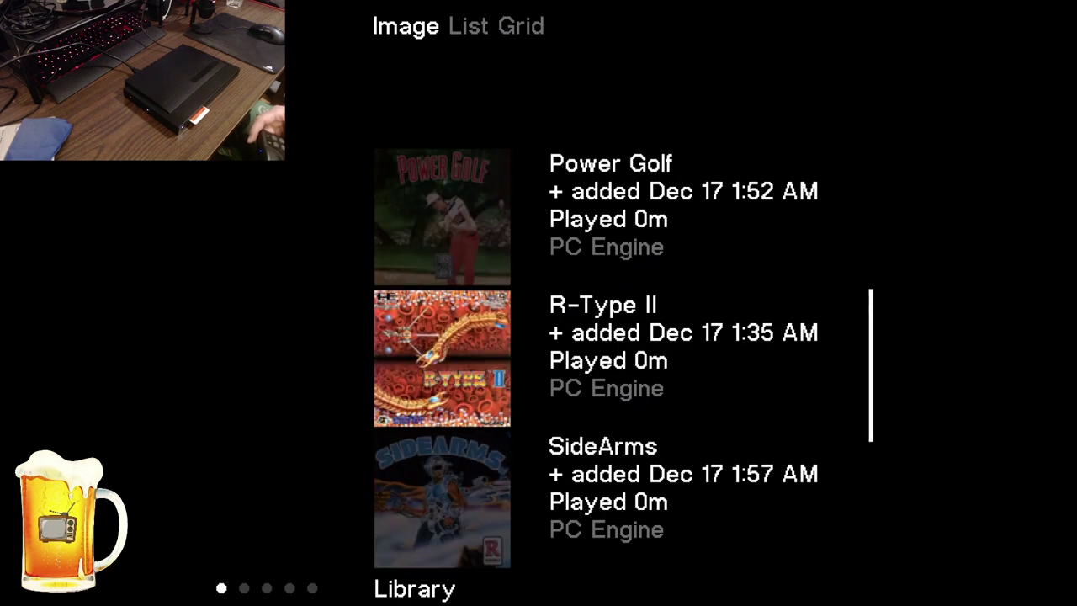
key("Down")
key("Down")
key("Down")
key("Down")
key("Down")
key("Down")
key("Down")
key("Down")
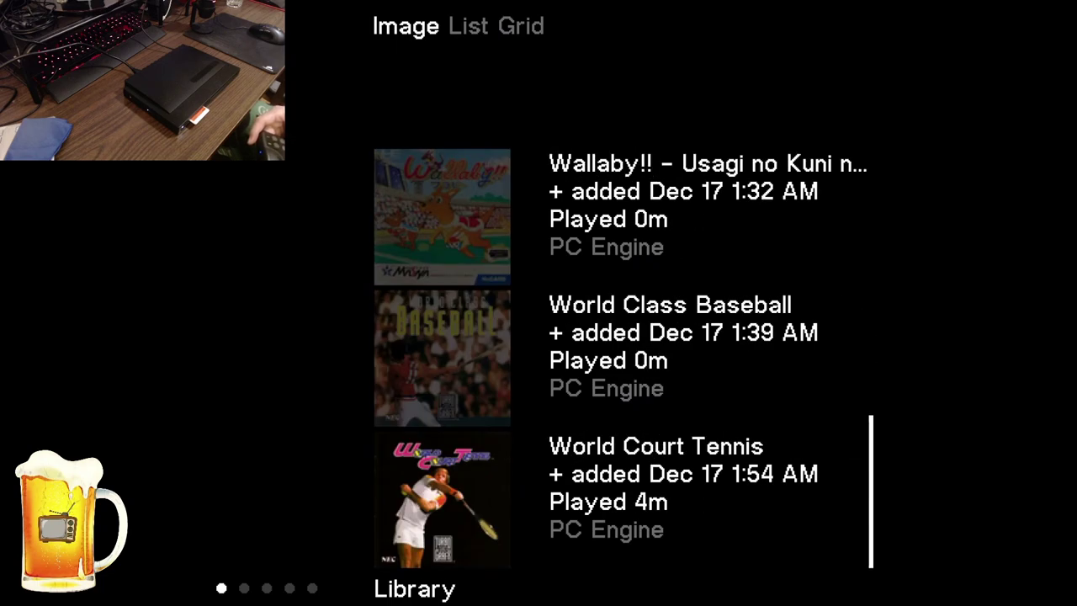
key("Up")
key("Up")
key("Up")
key("Up")
key("Up")
key("Down")
key("Down")
key("Down")
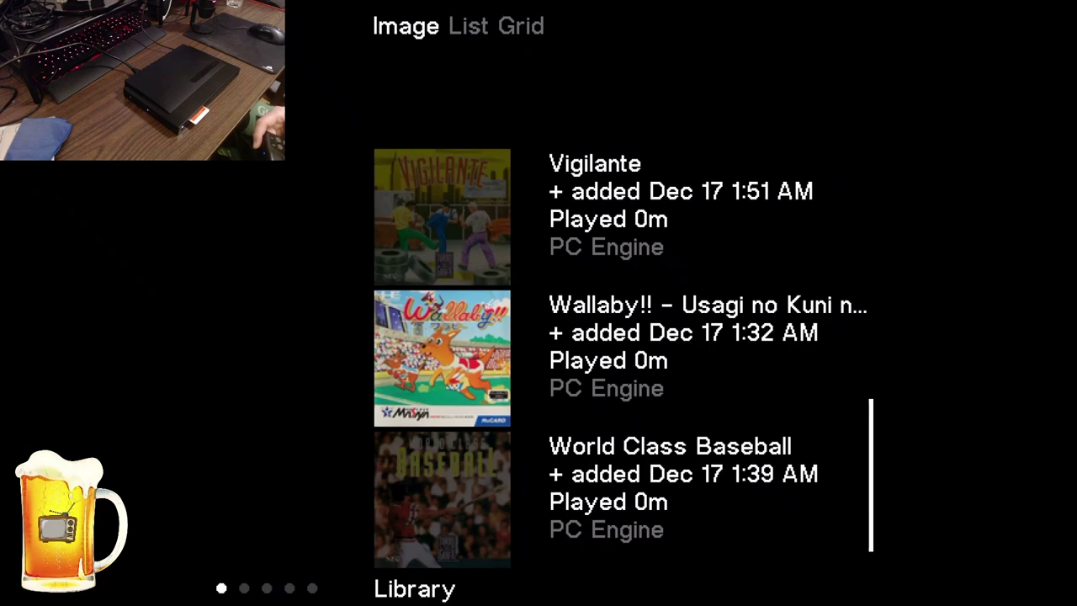
Switch the library to list view, then to thumbnail grid view
key("i")
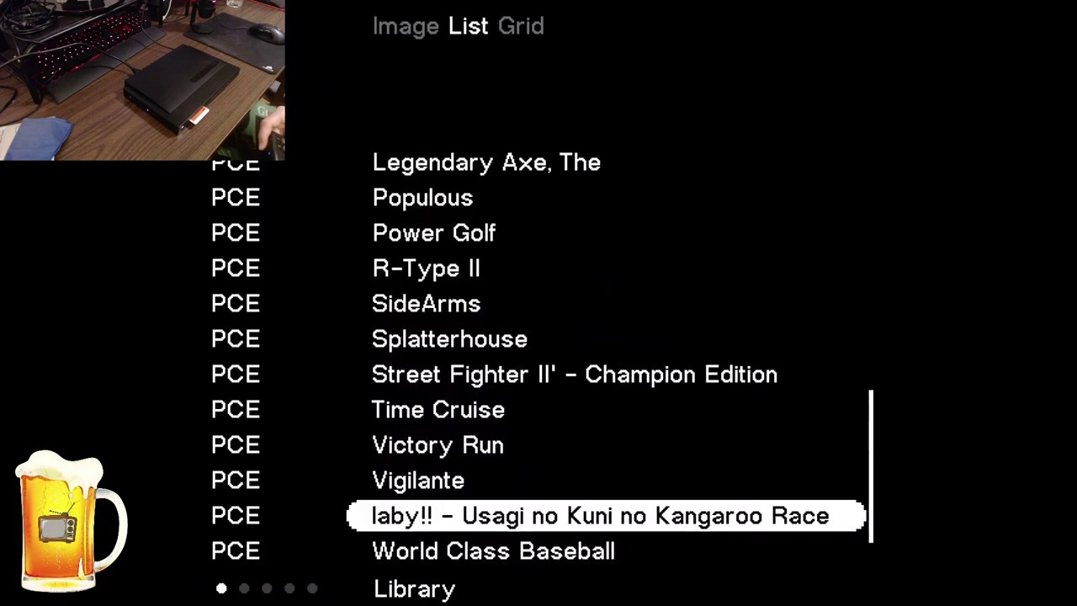
key("Up")
key("Up")
key("i")
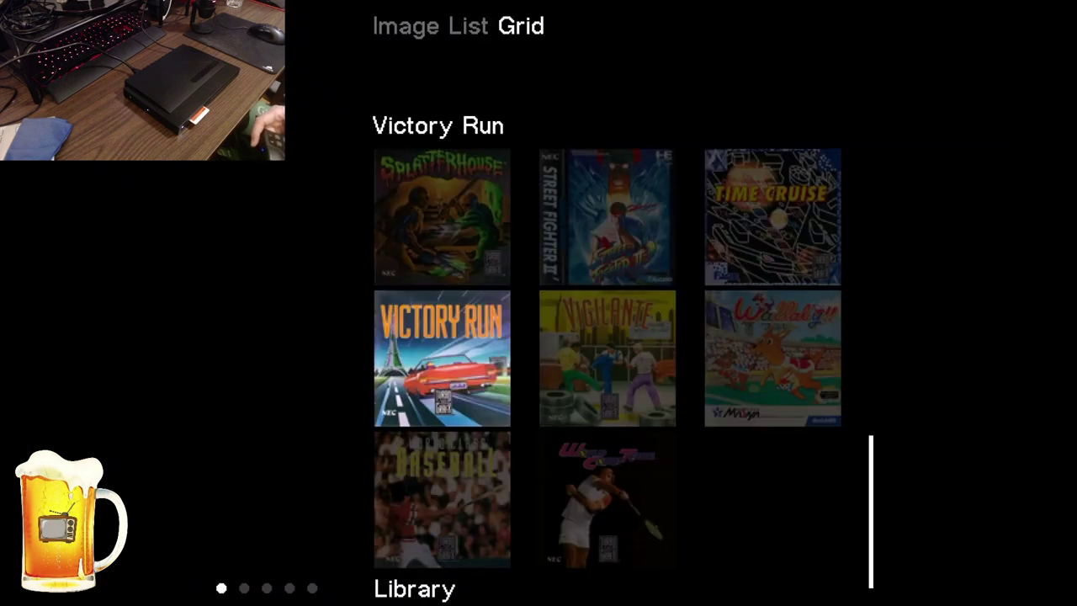
key("Up")
key("Up")
key("Up")
key("Up")
key("Up")
key("Up")
key("Up")
key("Up")
key("Up")
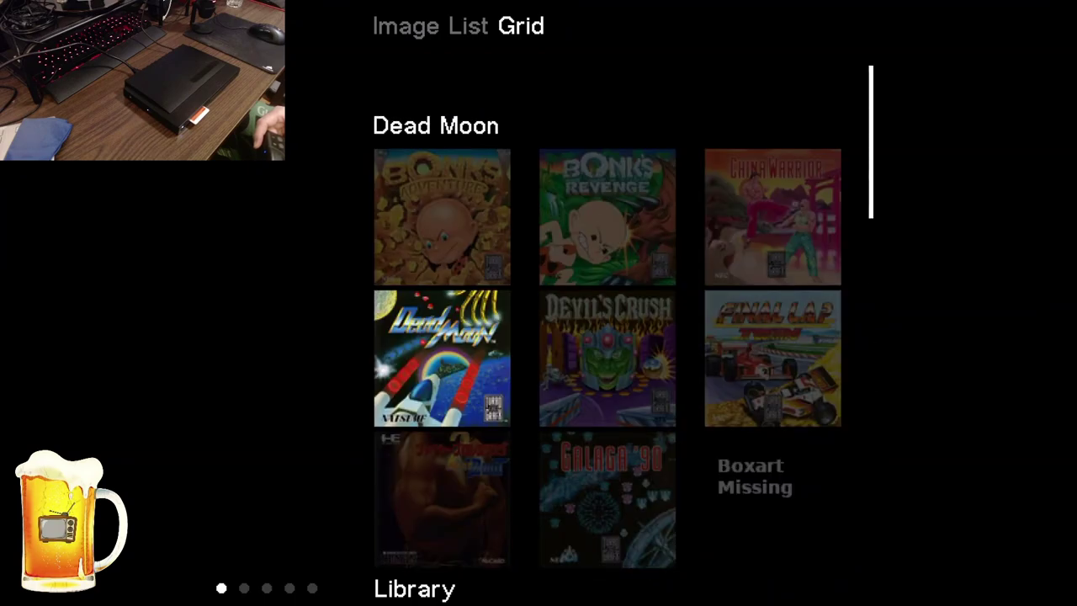
Return to the main menu and open The Legendary Axe's Game Detail page
key("Up")
key("Up")
key("Down")
key("Down")
key("Down")
key("Escape")
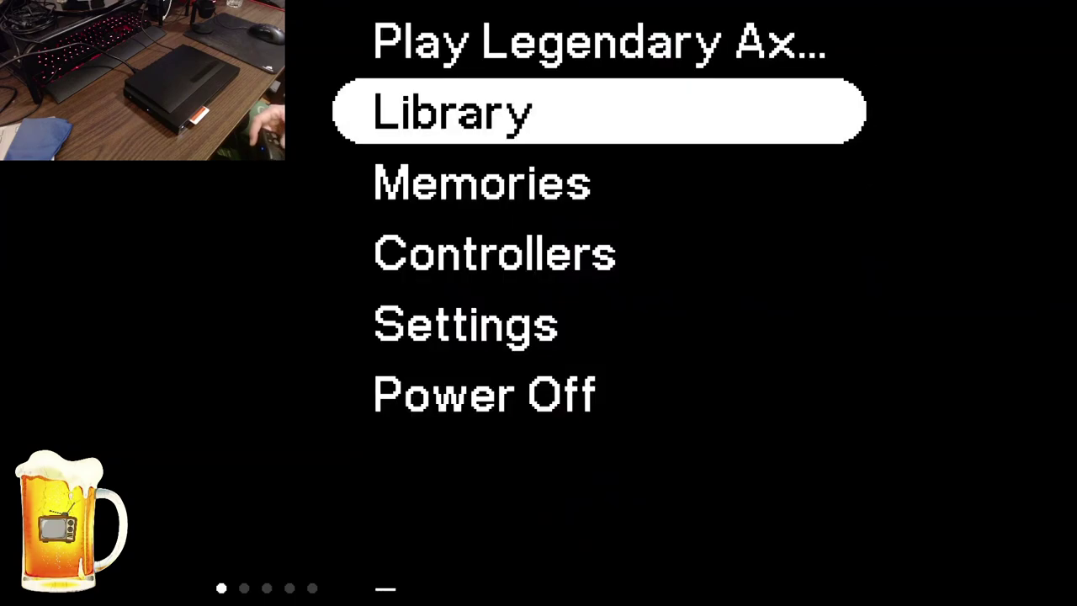
key("Up")
key("Return")
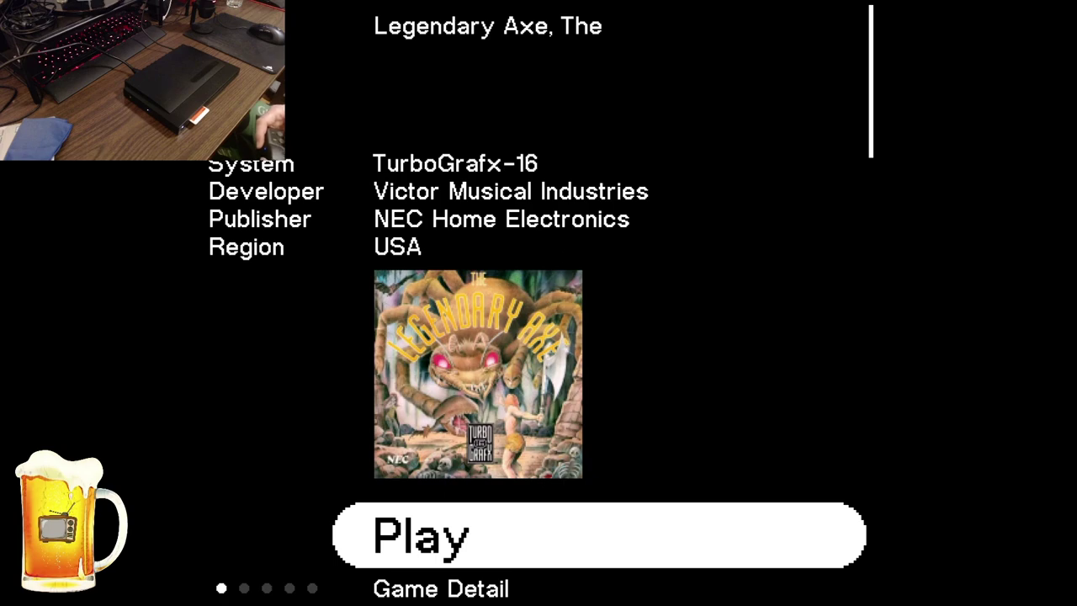
Review The Legendary Axe's other Game Detail options, then return to the Play option
key("Down")
key("Down")
key("Up")
key("Up")
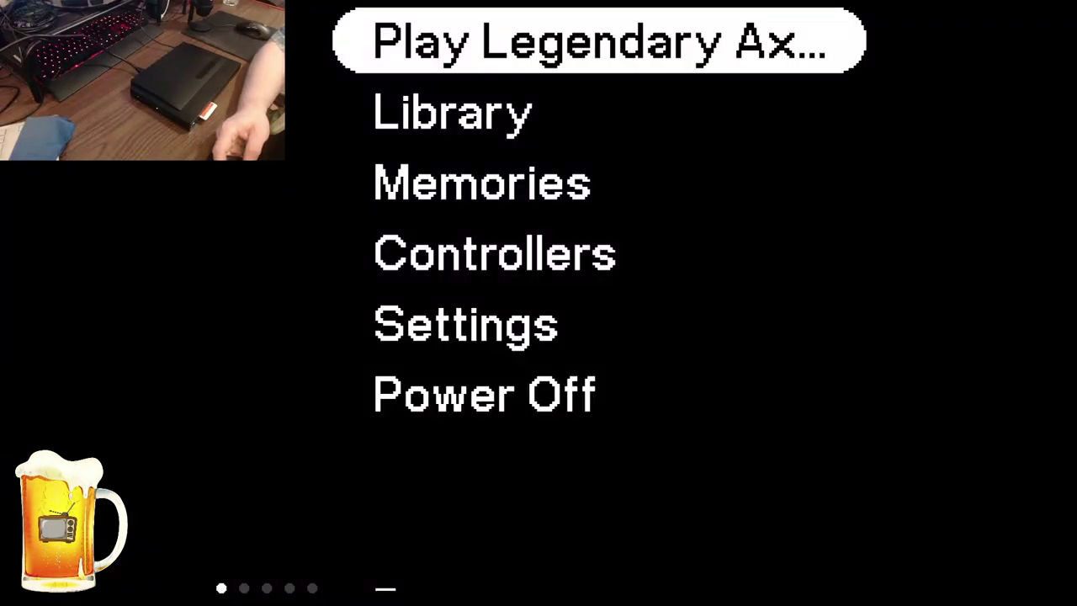
Open the Library and browse the image list past Dead Moon, Galaga '90 and Populous to Power Golf
key("Down")
key("Return")
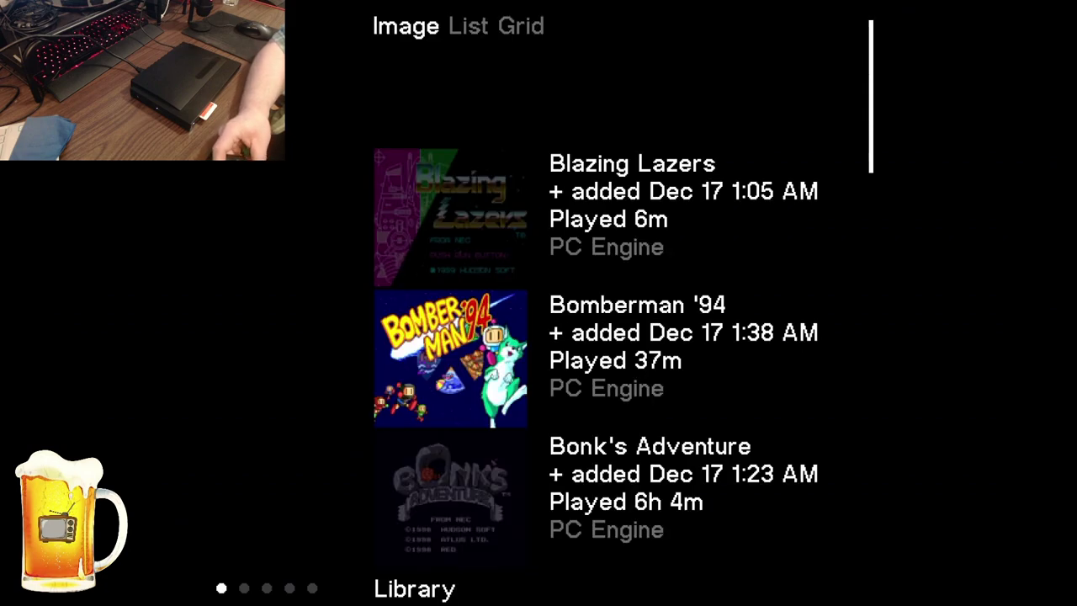
key("Down")
key("Down")
key("Down")
key("Down")
key("Down")
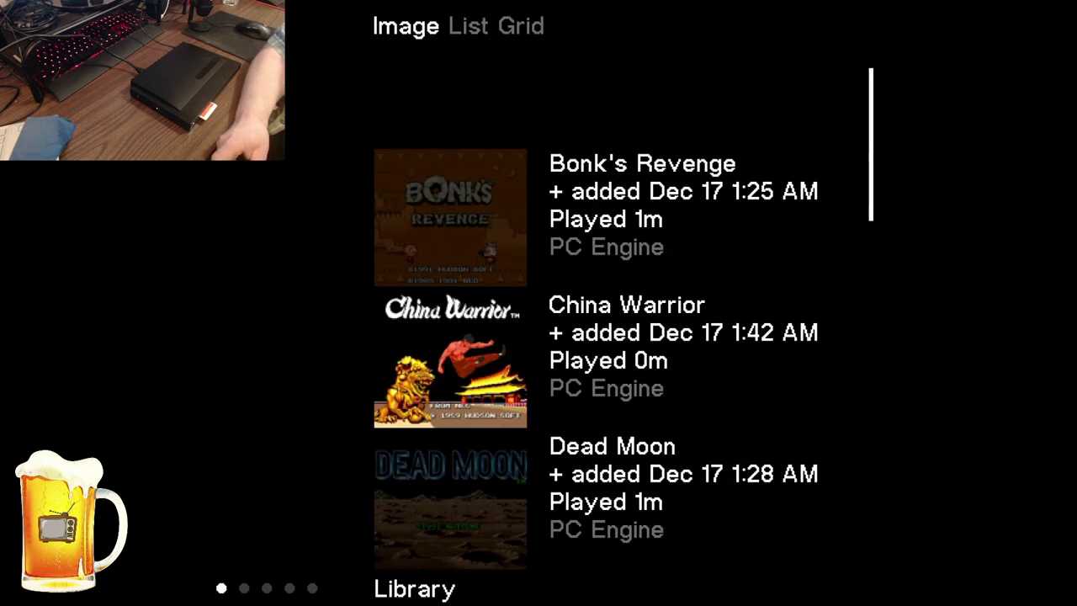
key("Down")
key("Down")
key("Down")
key("Down")
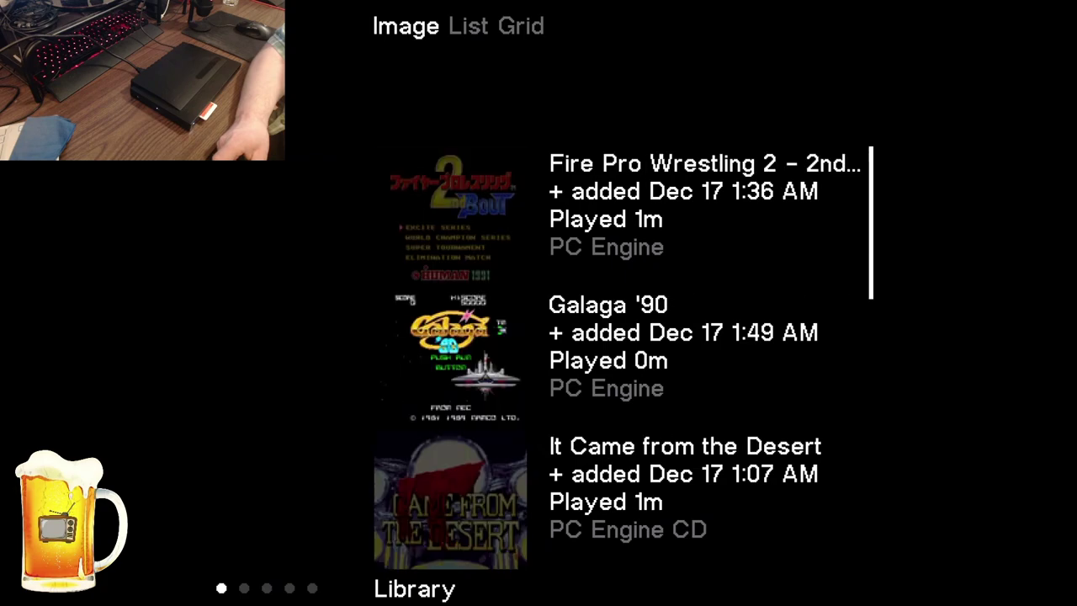
key("Down")
key("Up")
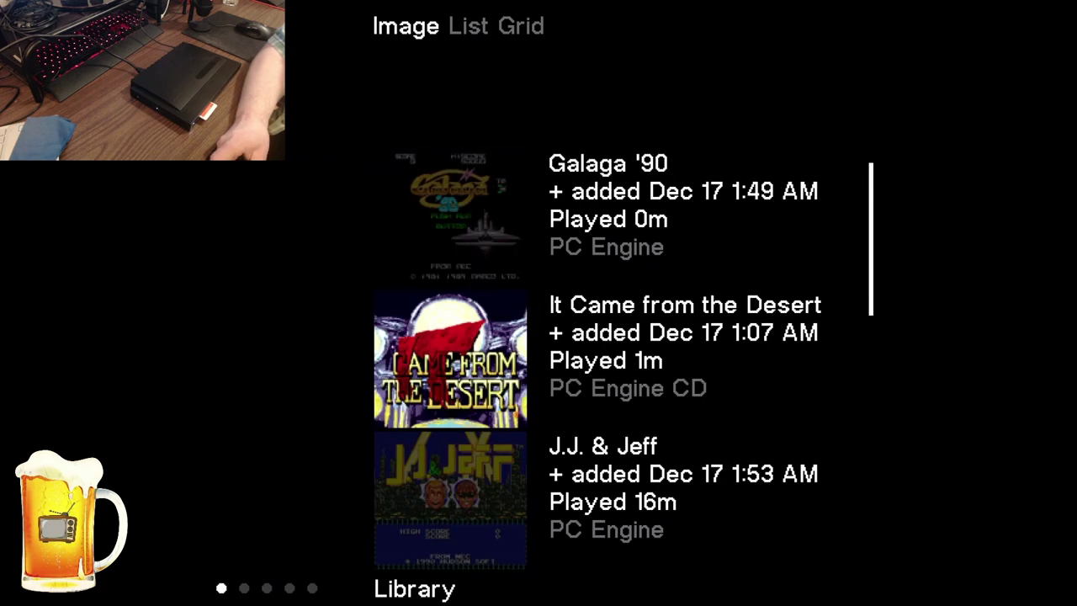
key("Down")
key("Down")
key("Down")
key("Down")
key("Down")
key("Down")
key("Down")
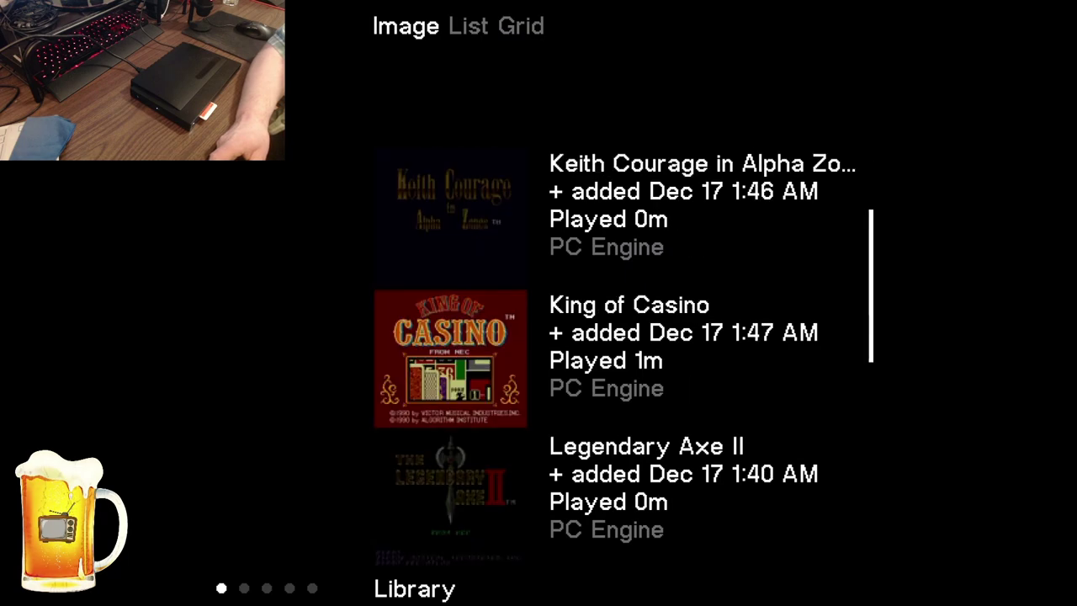
key("Down")
key("Down")
key("Down")
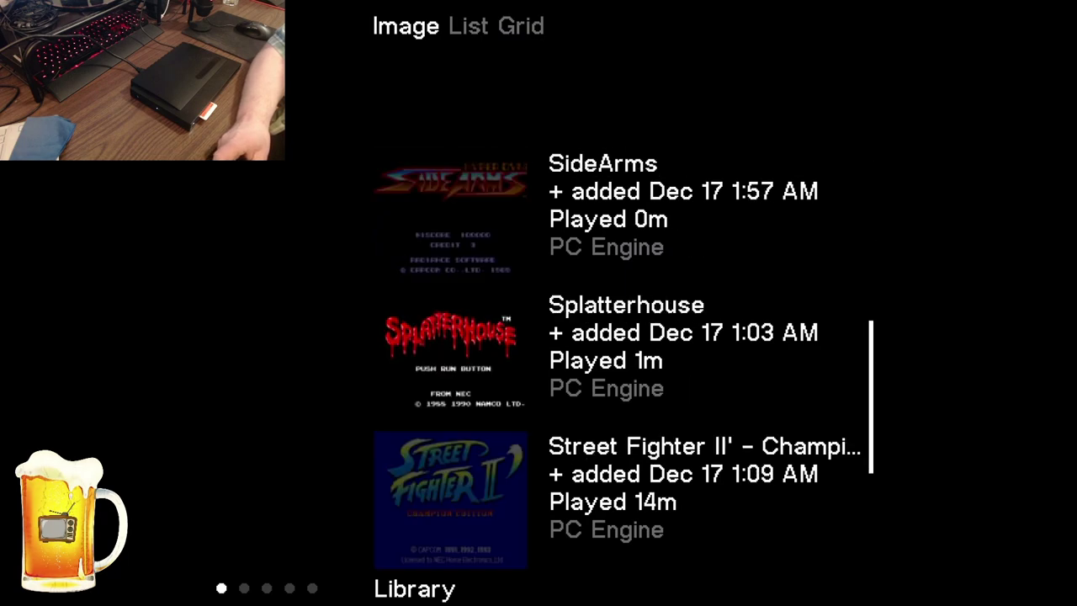
key("Up")
key("Up")
key("Up")
Switch the library to Grid view, browse the thumbnails, then return to Play Legendary Axe
key("Right")
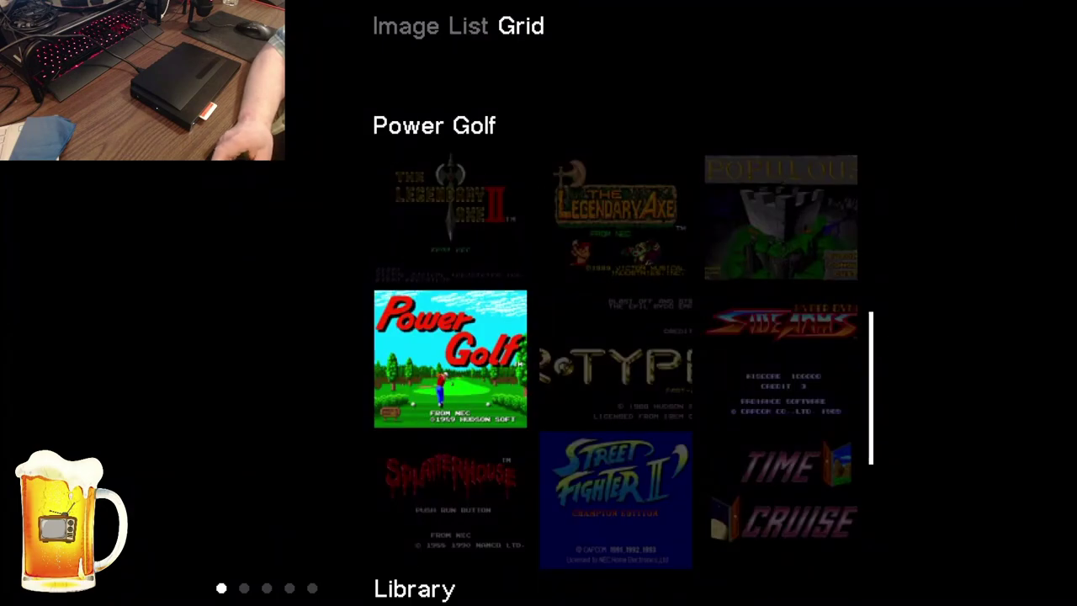
key("Up")
key("Up")
key("Up")
key("Up")
key("Up")
key("Up")
key("Up")
key("Down")
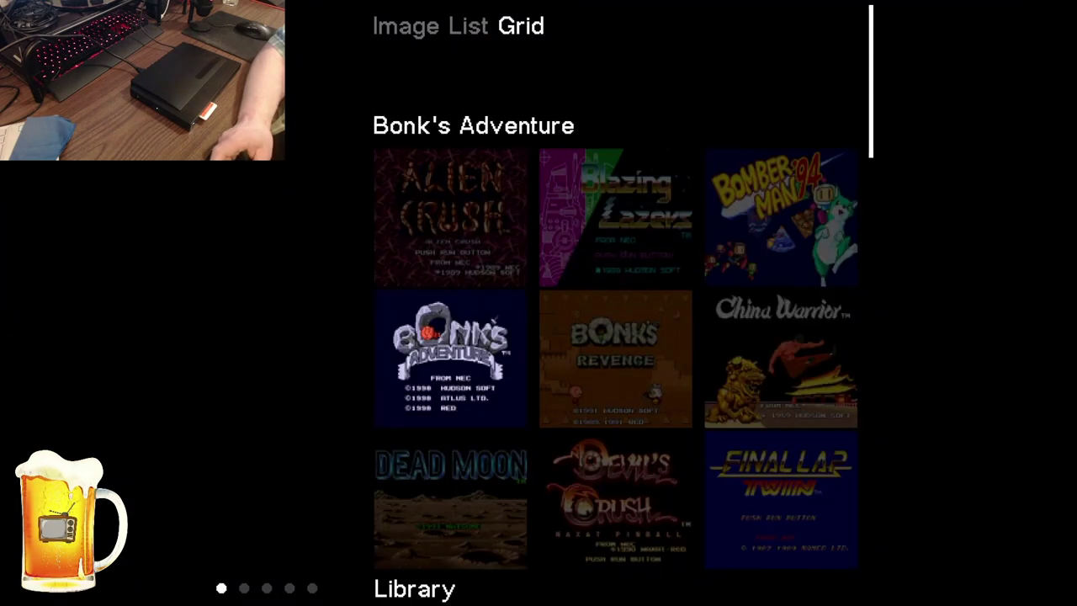
key("Down")
key("Down")
key("Down")
key("Down")
key("Down")
key("Down")
key("Down")
key("Down")
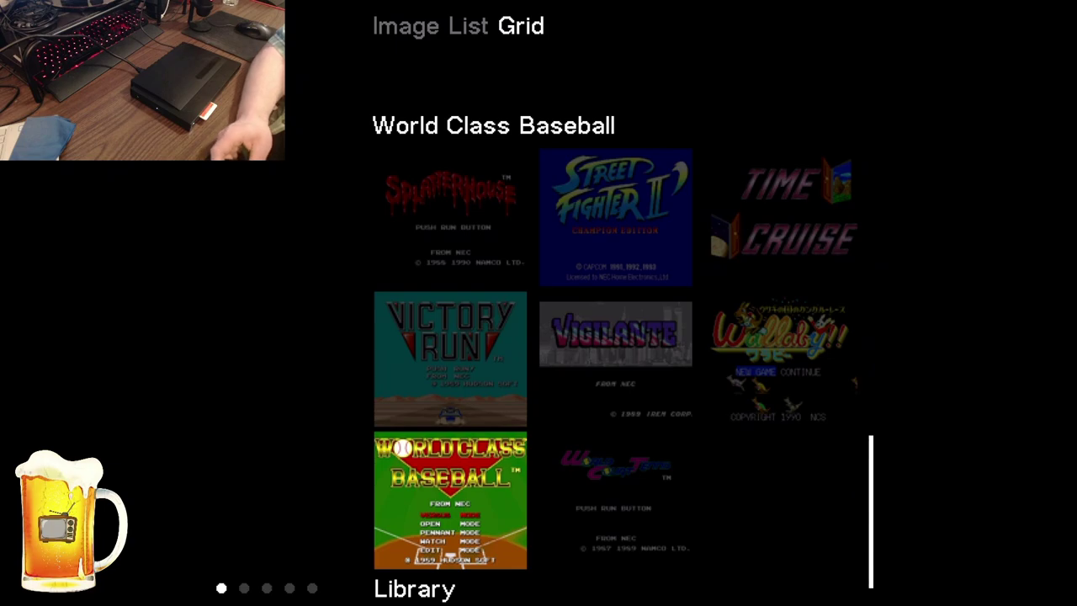
key("Escape")
key("Up")
key("Return")
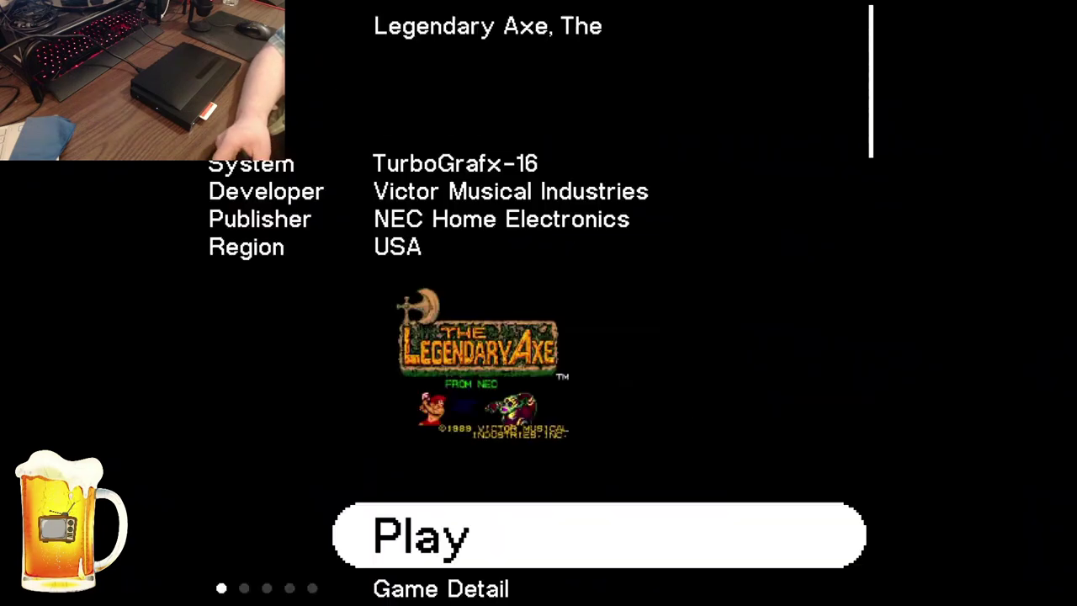